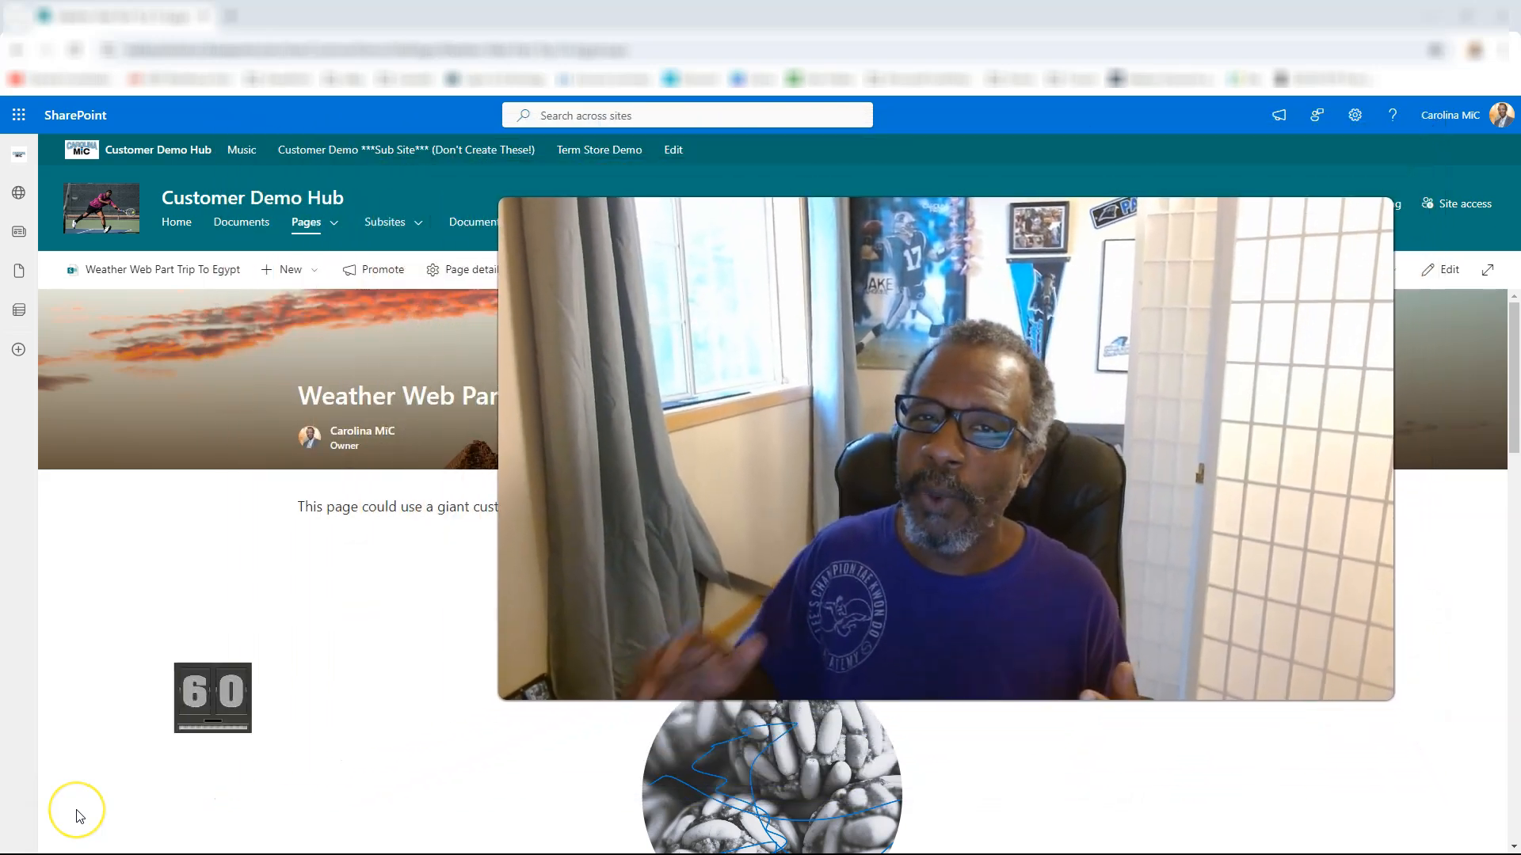
# Change the banner layout of the Weather Web Part Trip To Egypt page to Fade and republish the page
pyautogui.click(1438, 278)
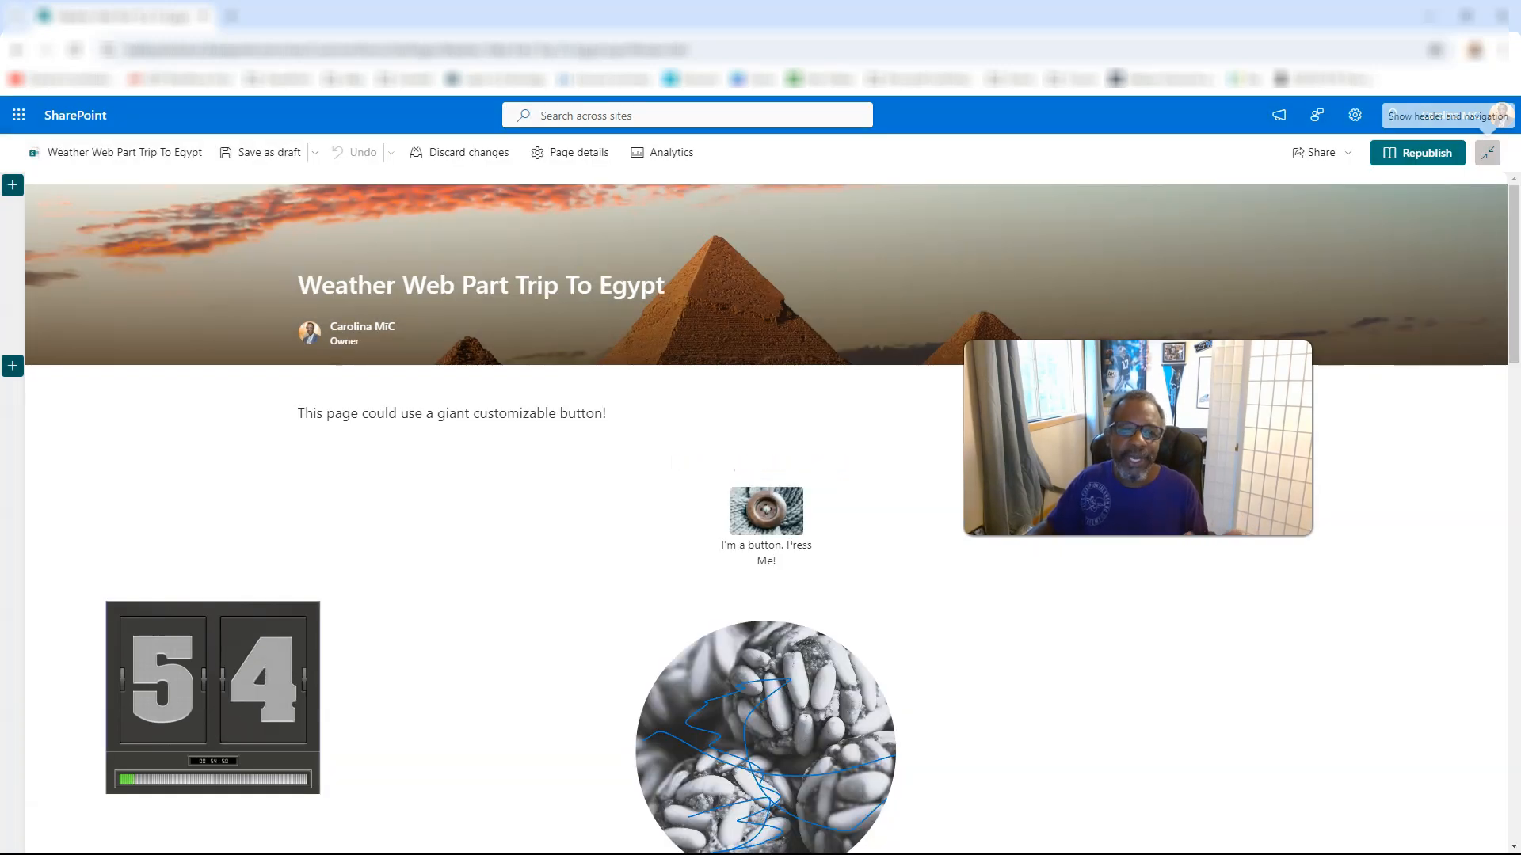
pyautogui.click(152, 284)
pyautogui.click(235, 192)
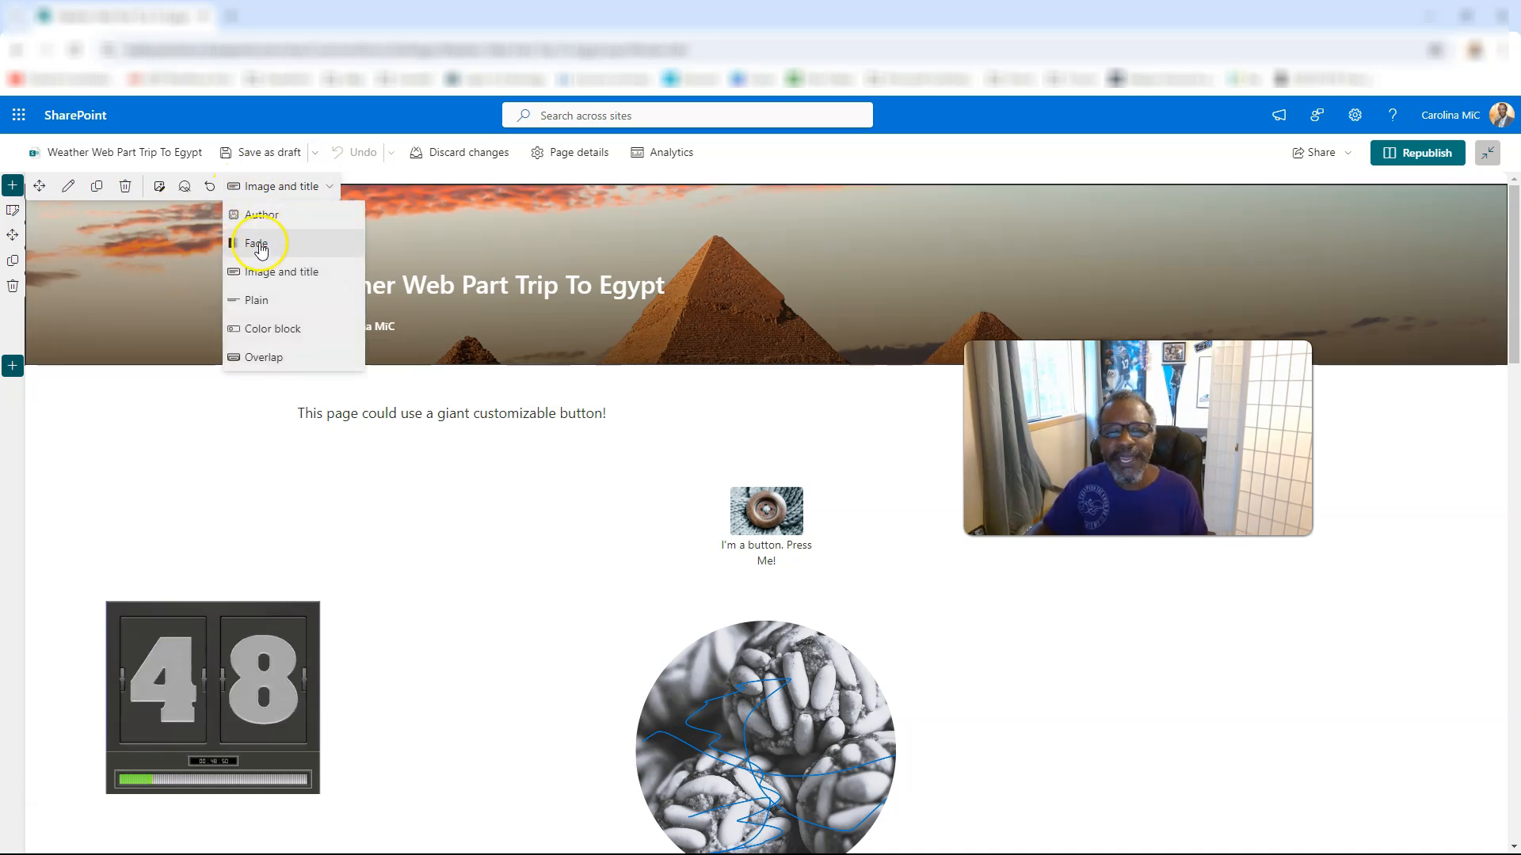
pyautogui.click(262, 218)
pyautogui.click(197, 187)
pyautogui.click(188, 242)
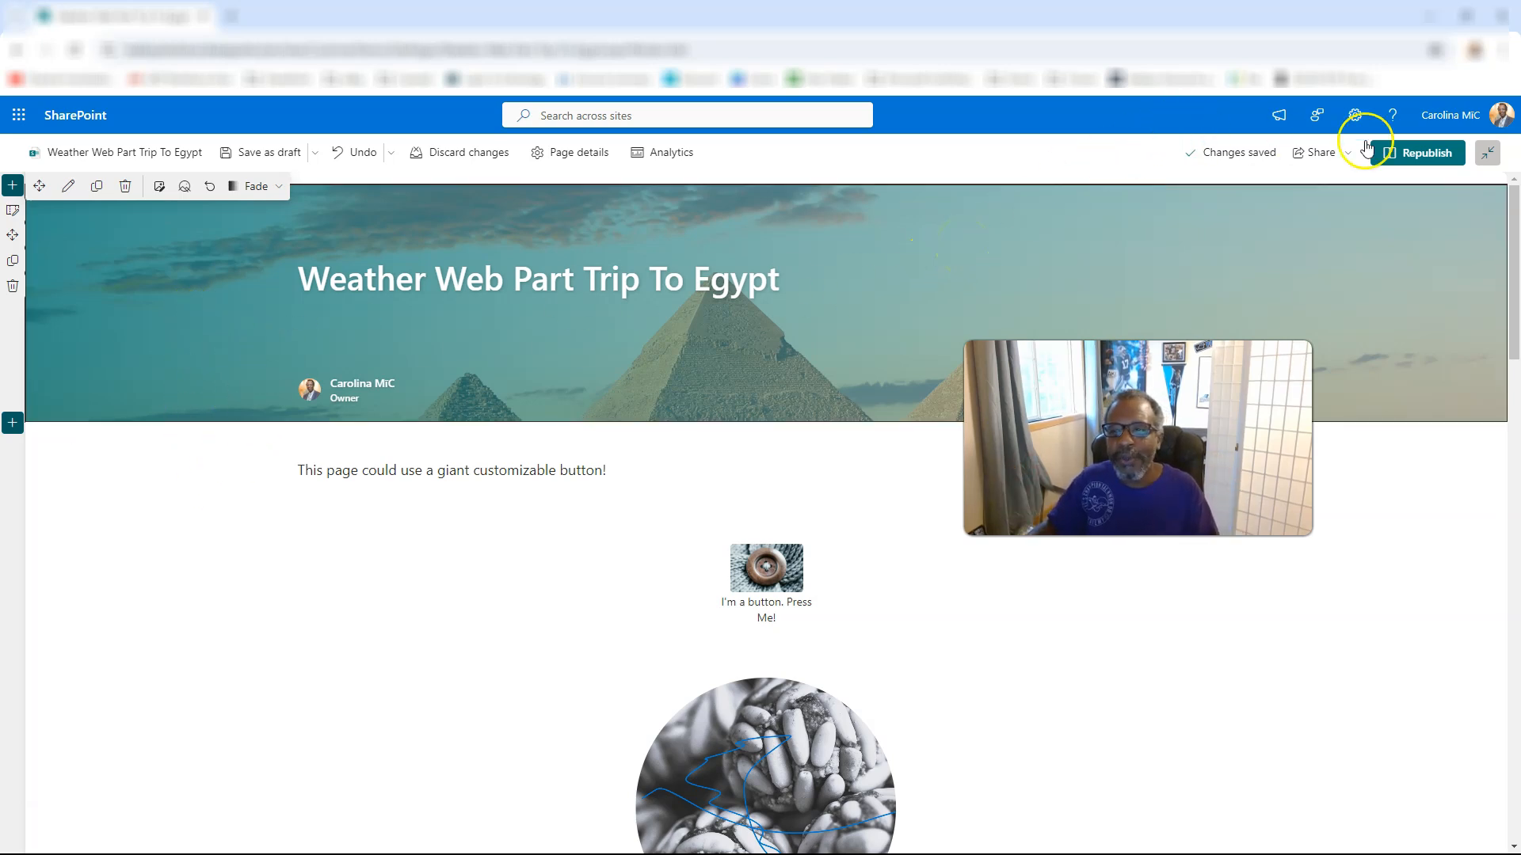
pyautogui.click(1417, 152)
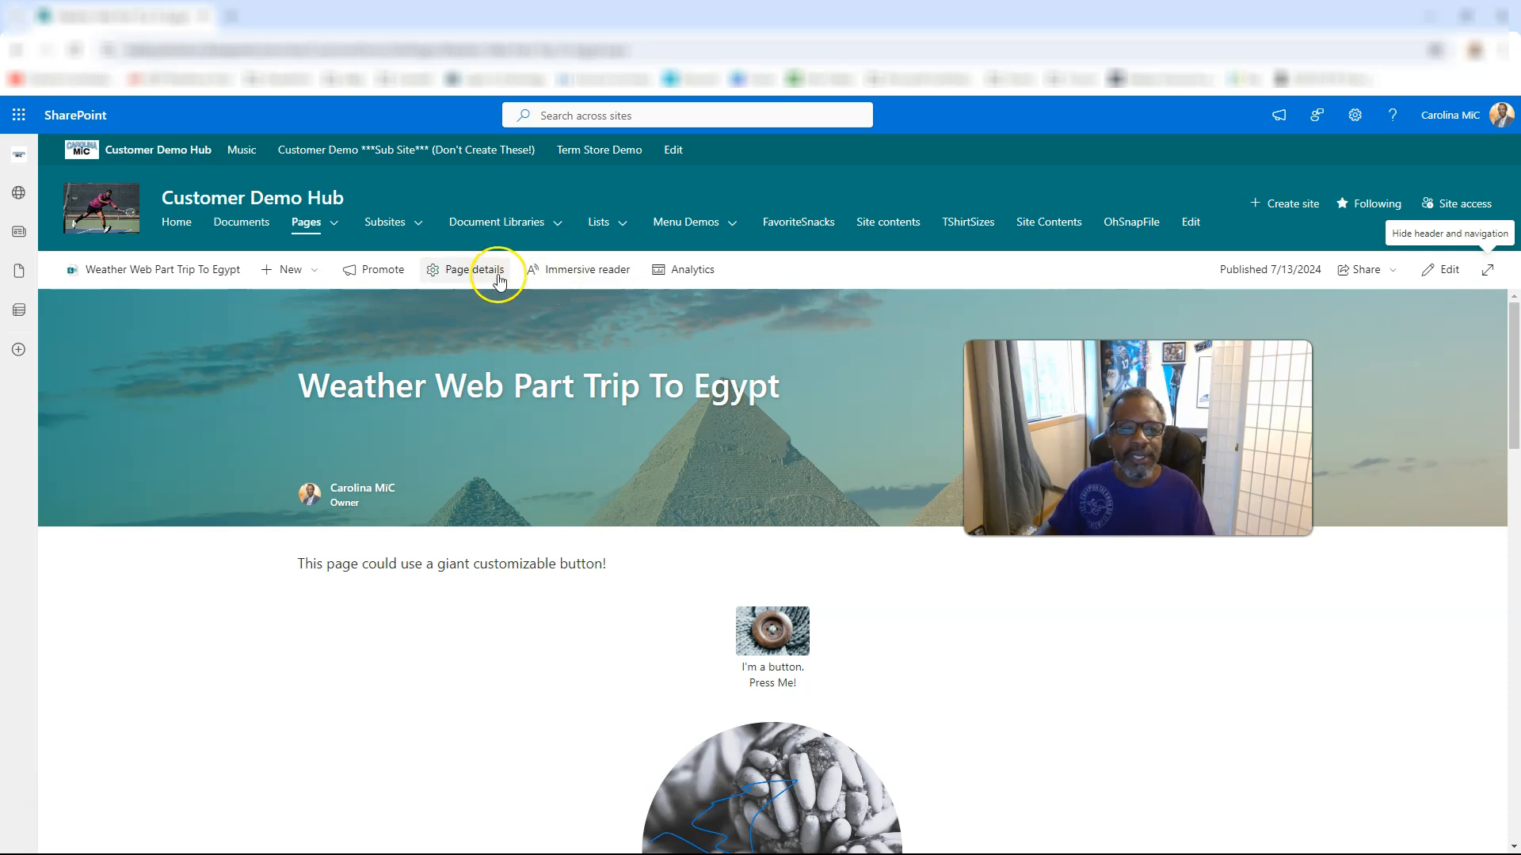
# Create a new site page from the Blank page template
pyautogui.click(307, 273)
pyautogui.click(276, 303)
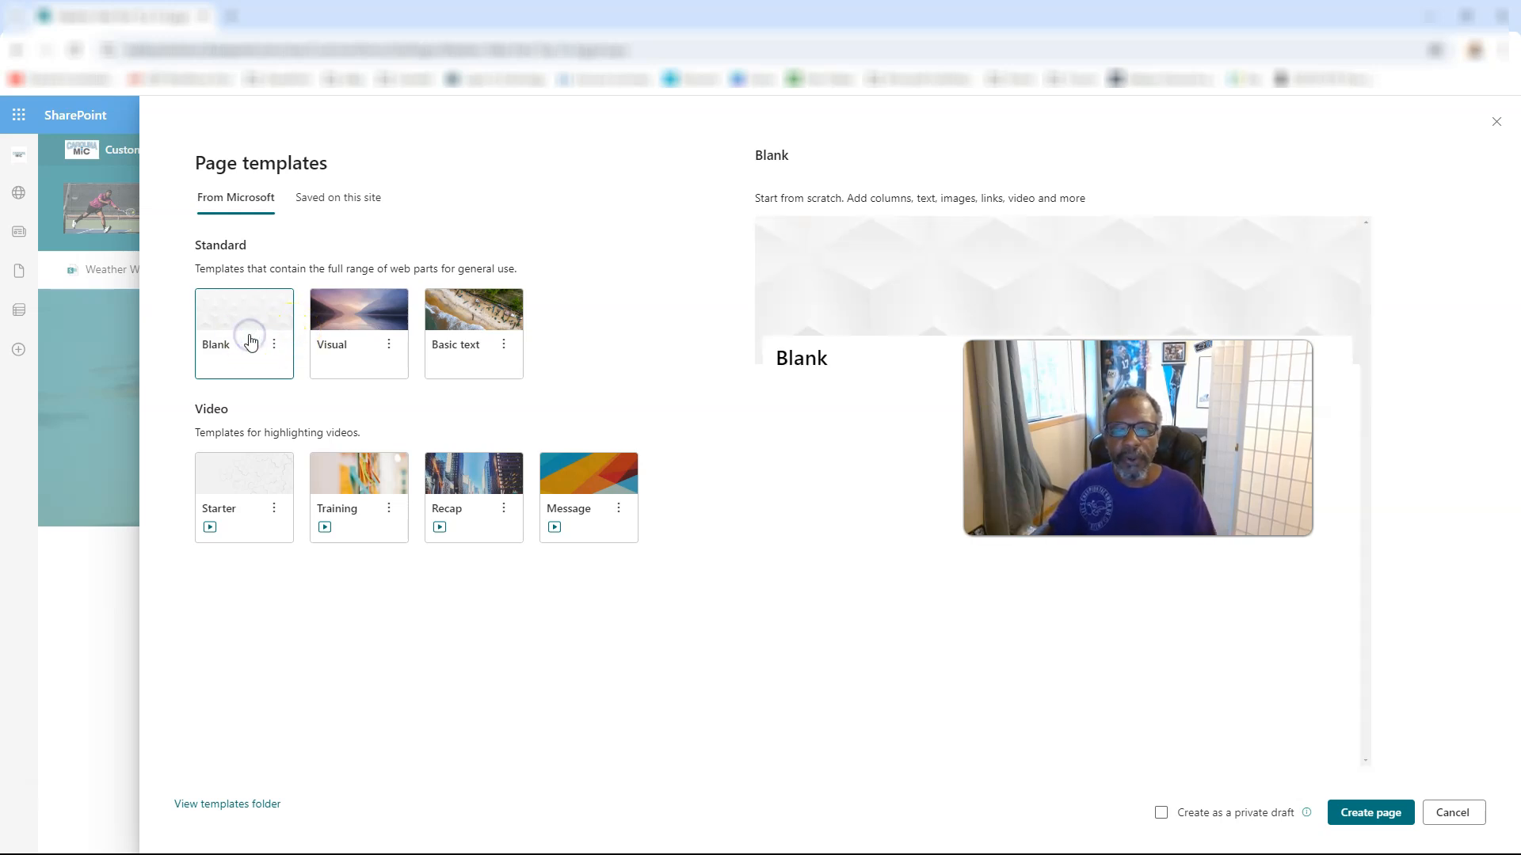
pyautogui.click(1362, 821)
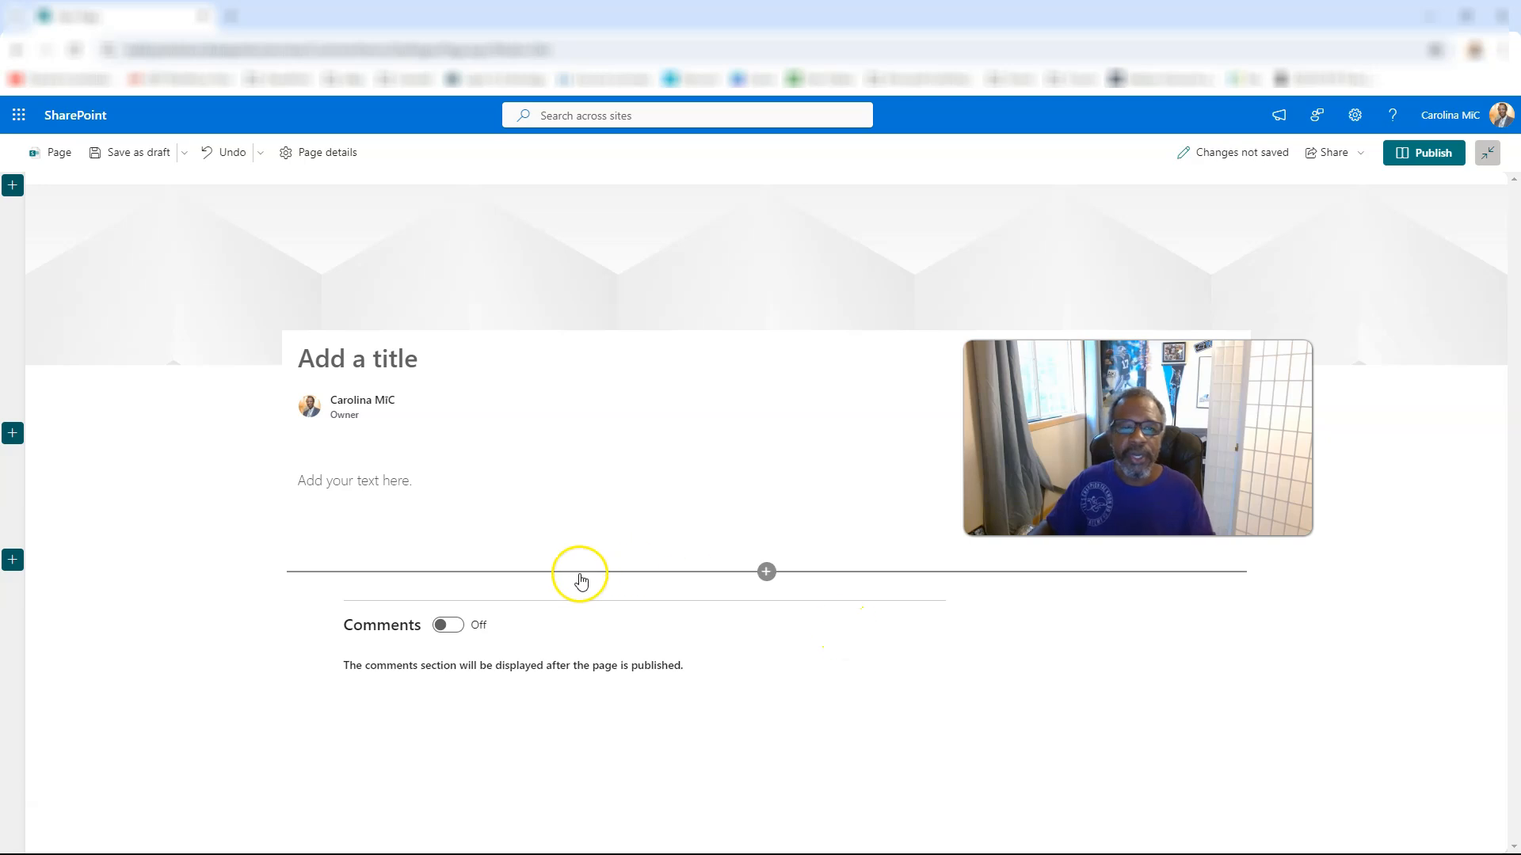
# Title the new page "Do Not Need This", then publish it and reload the published page
pyautogui.click(394, 363)
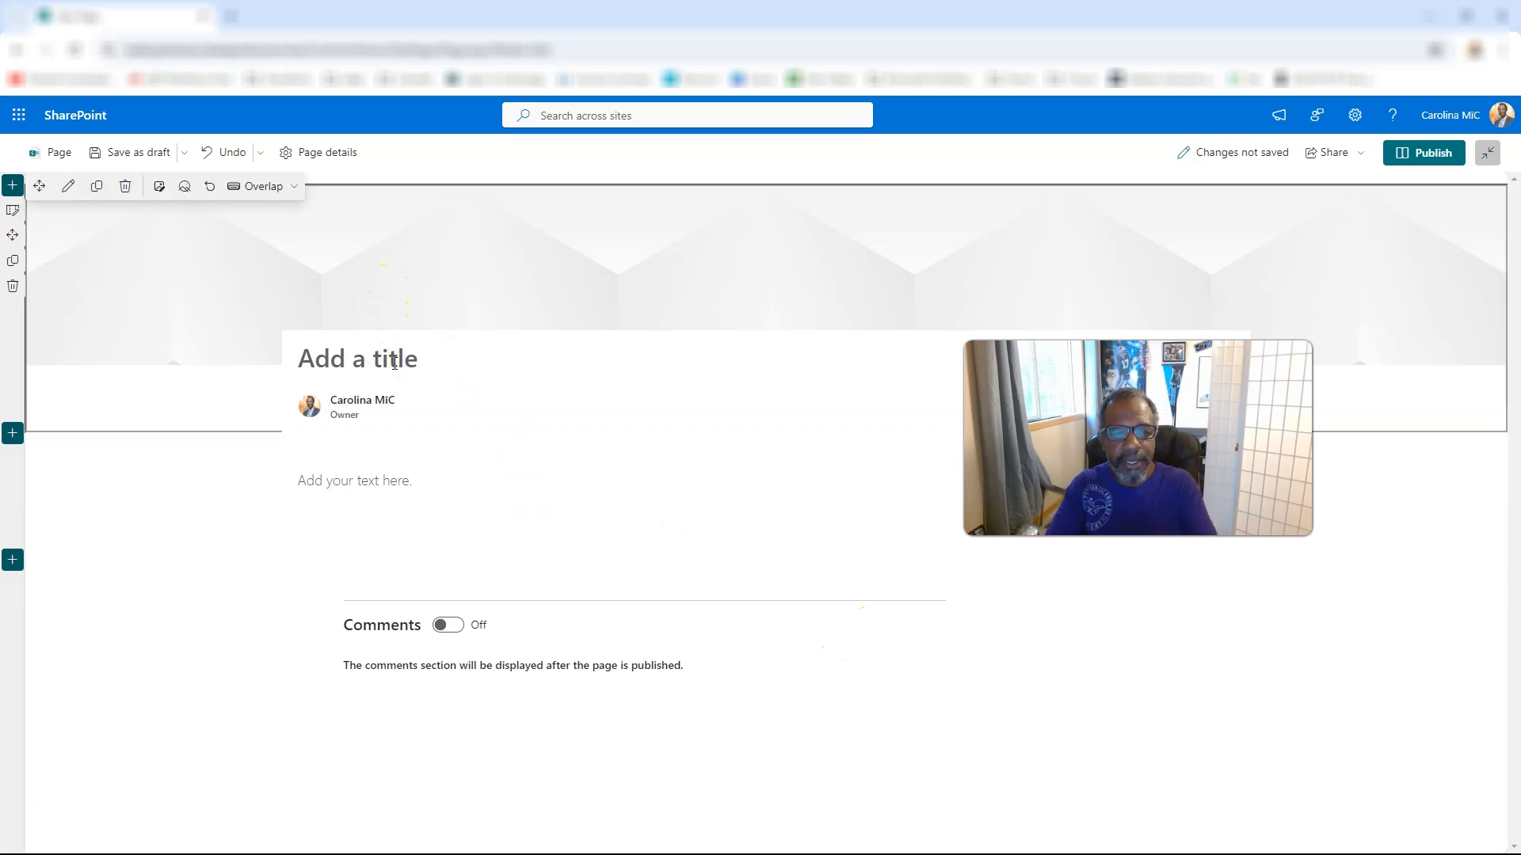
pyautogui.write('Do Not Need This')
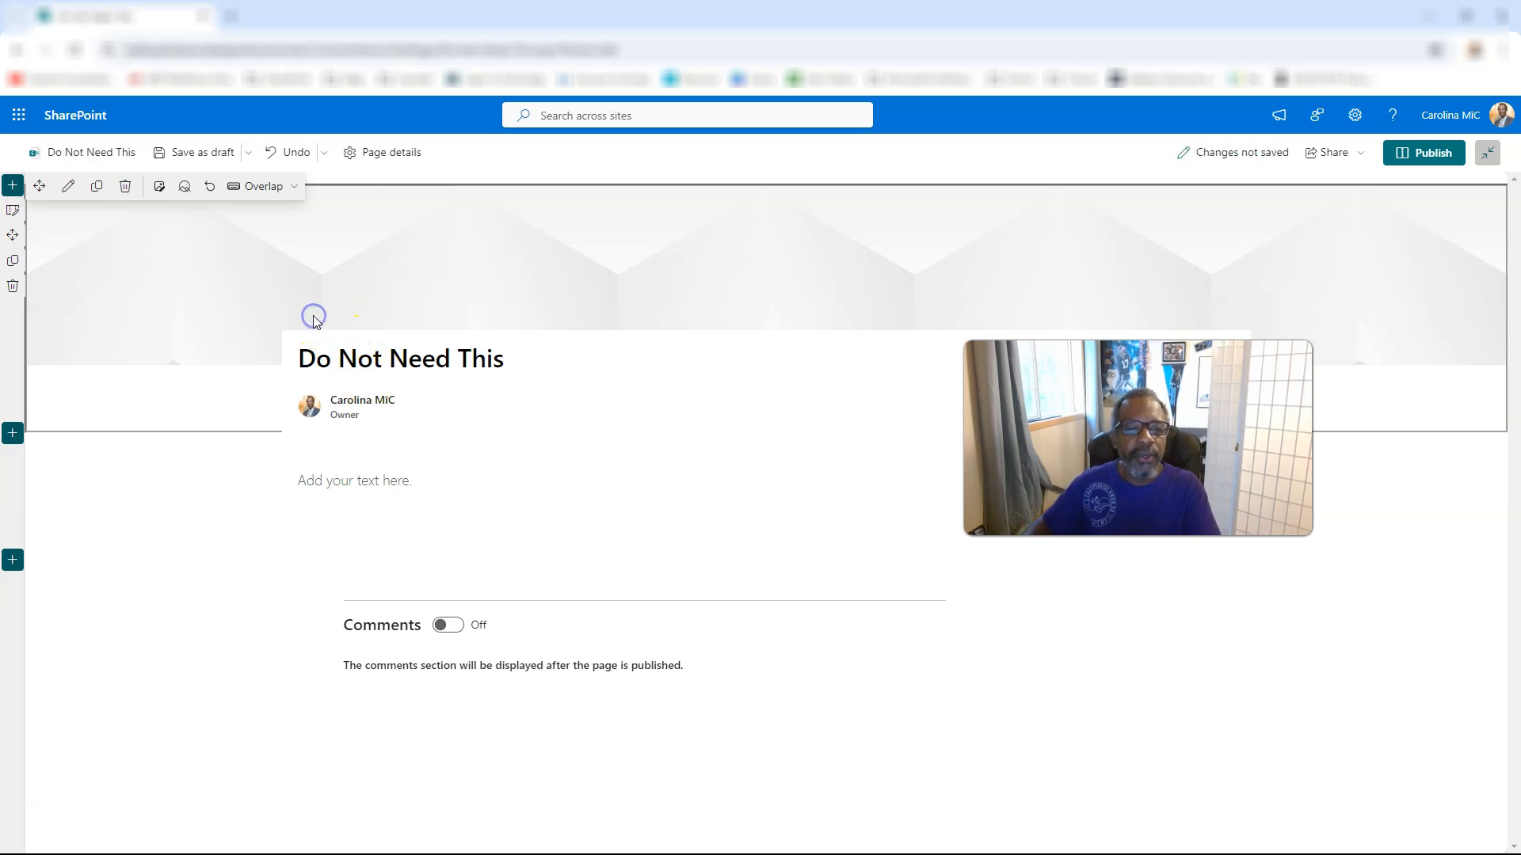
pyautogui.click(1424, 158)
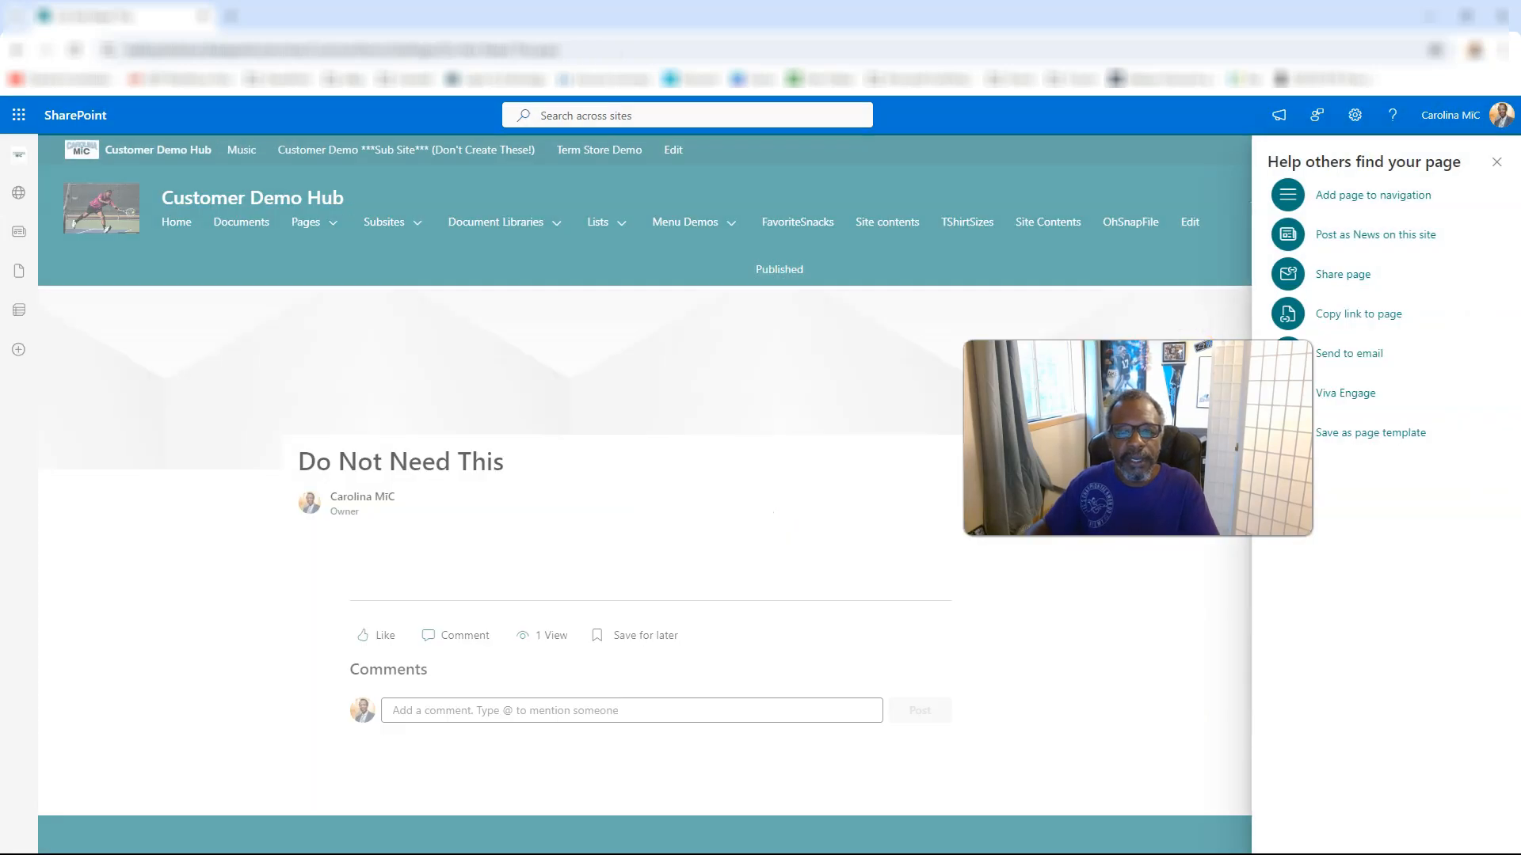
pyautogui.click(1496, 161)
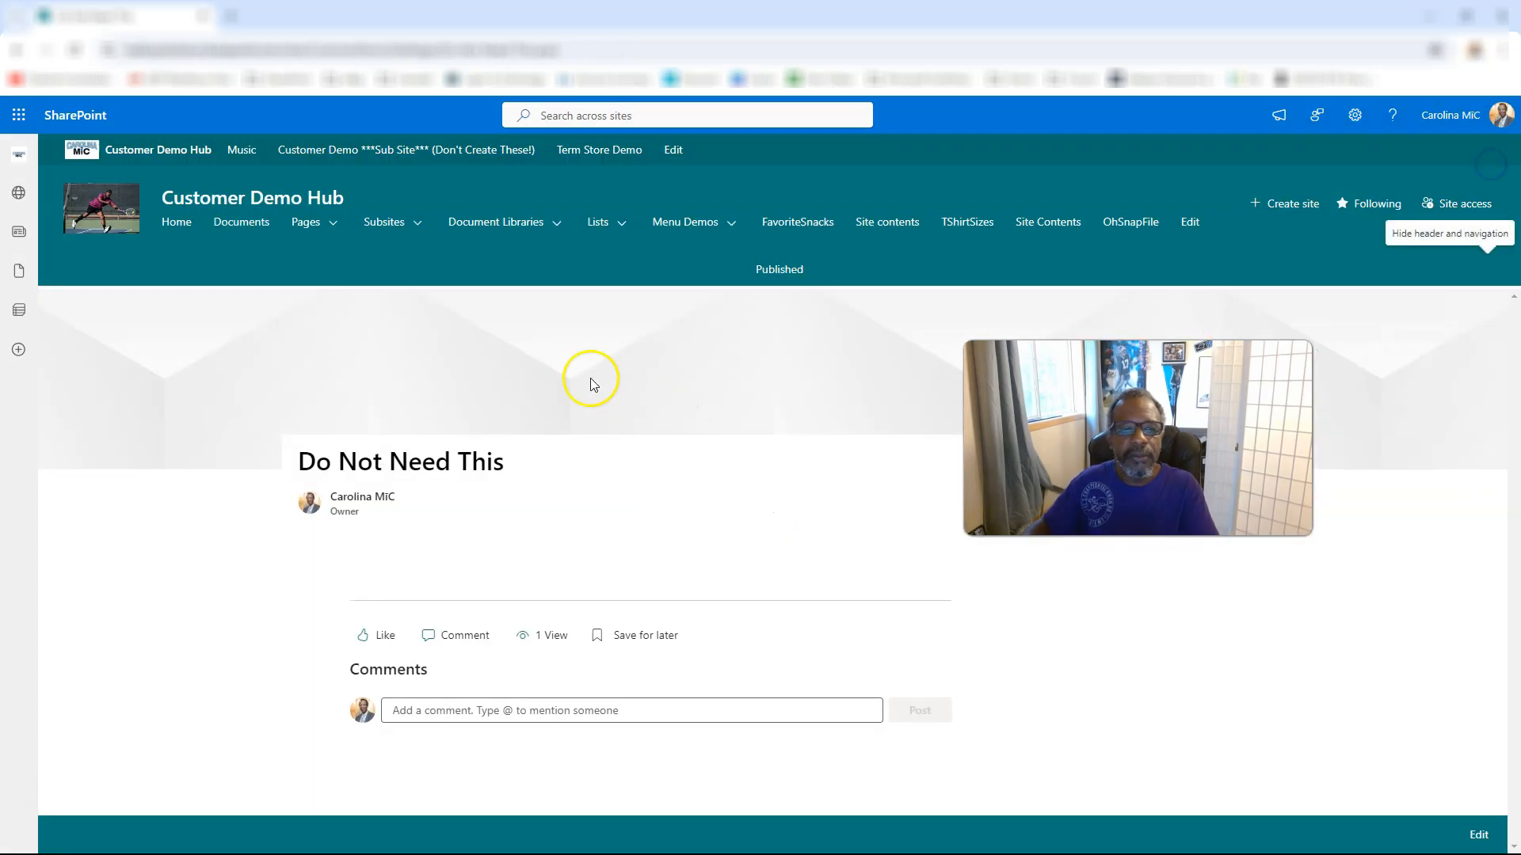
pyautogui.click(75, 50)
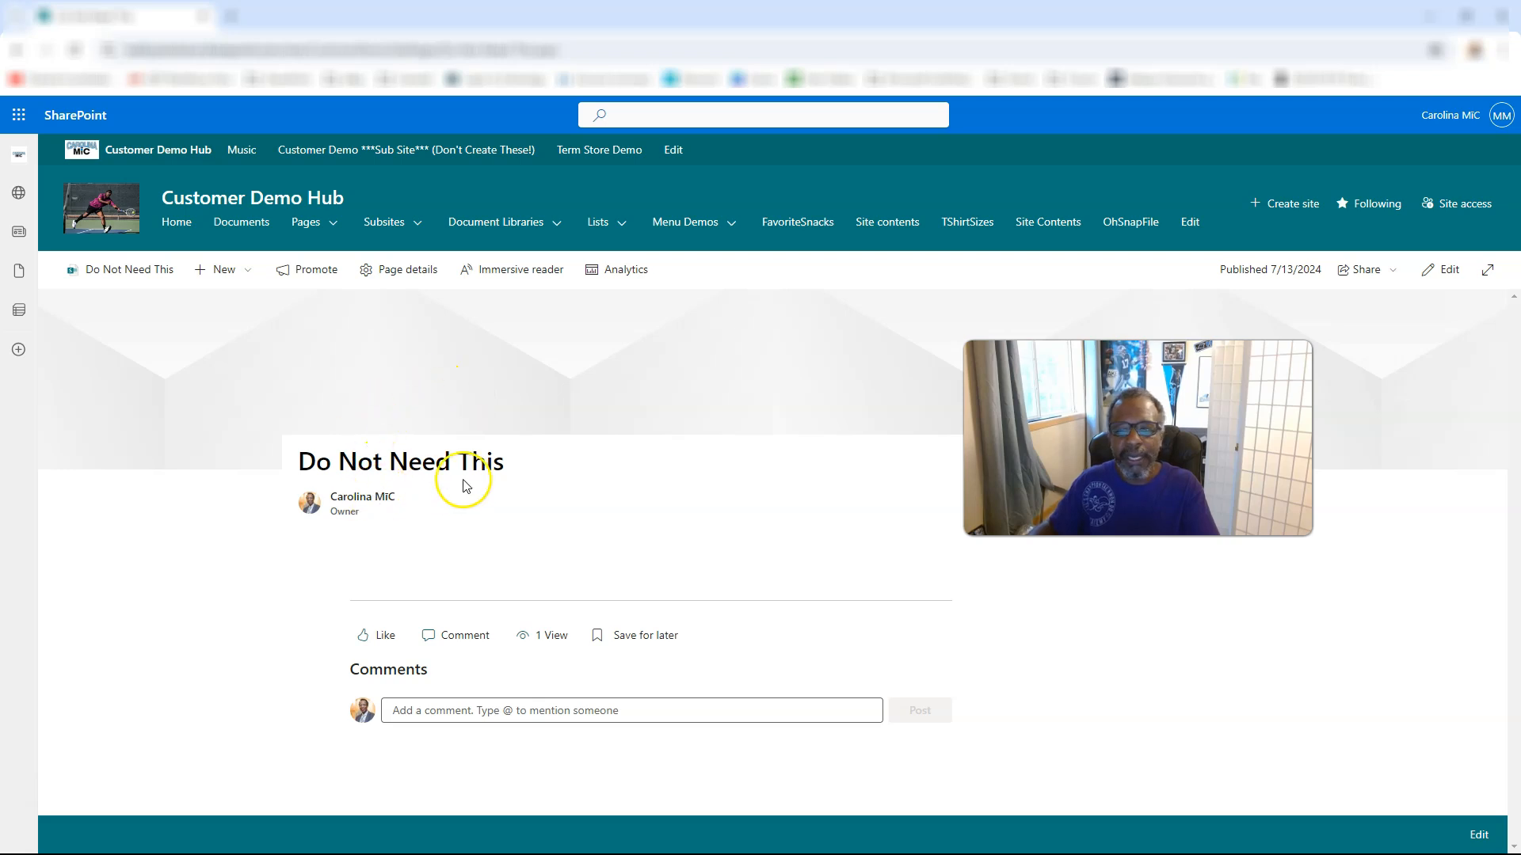
# Open the Do Not Need This page for editing and set its banner layout to Image and title
pyautogui.click(1443, 269)
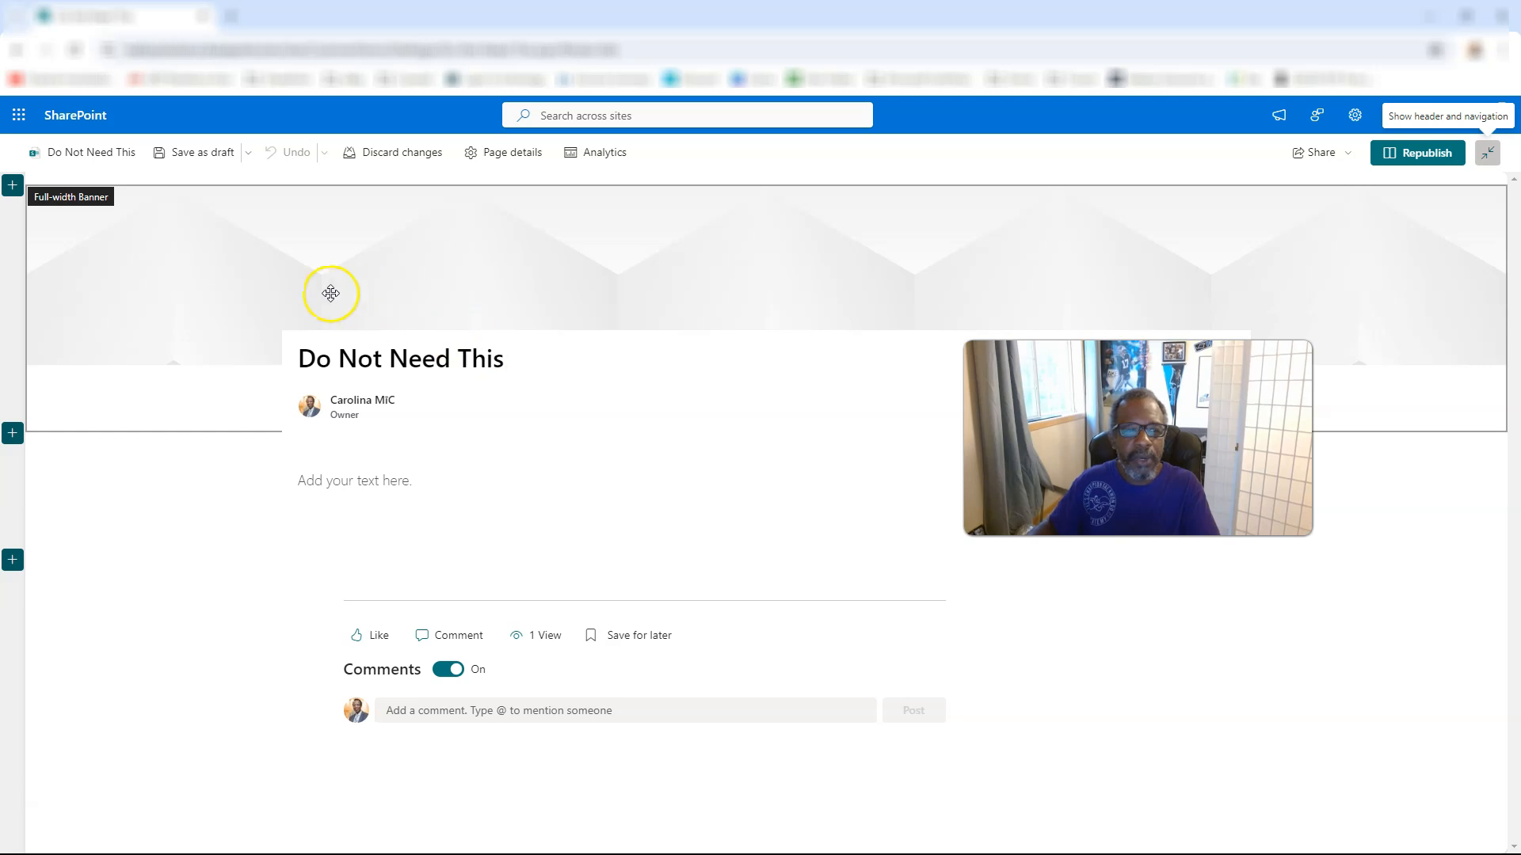
pyautogui.click(318, 294)
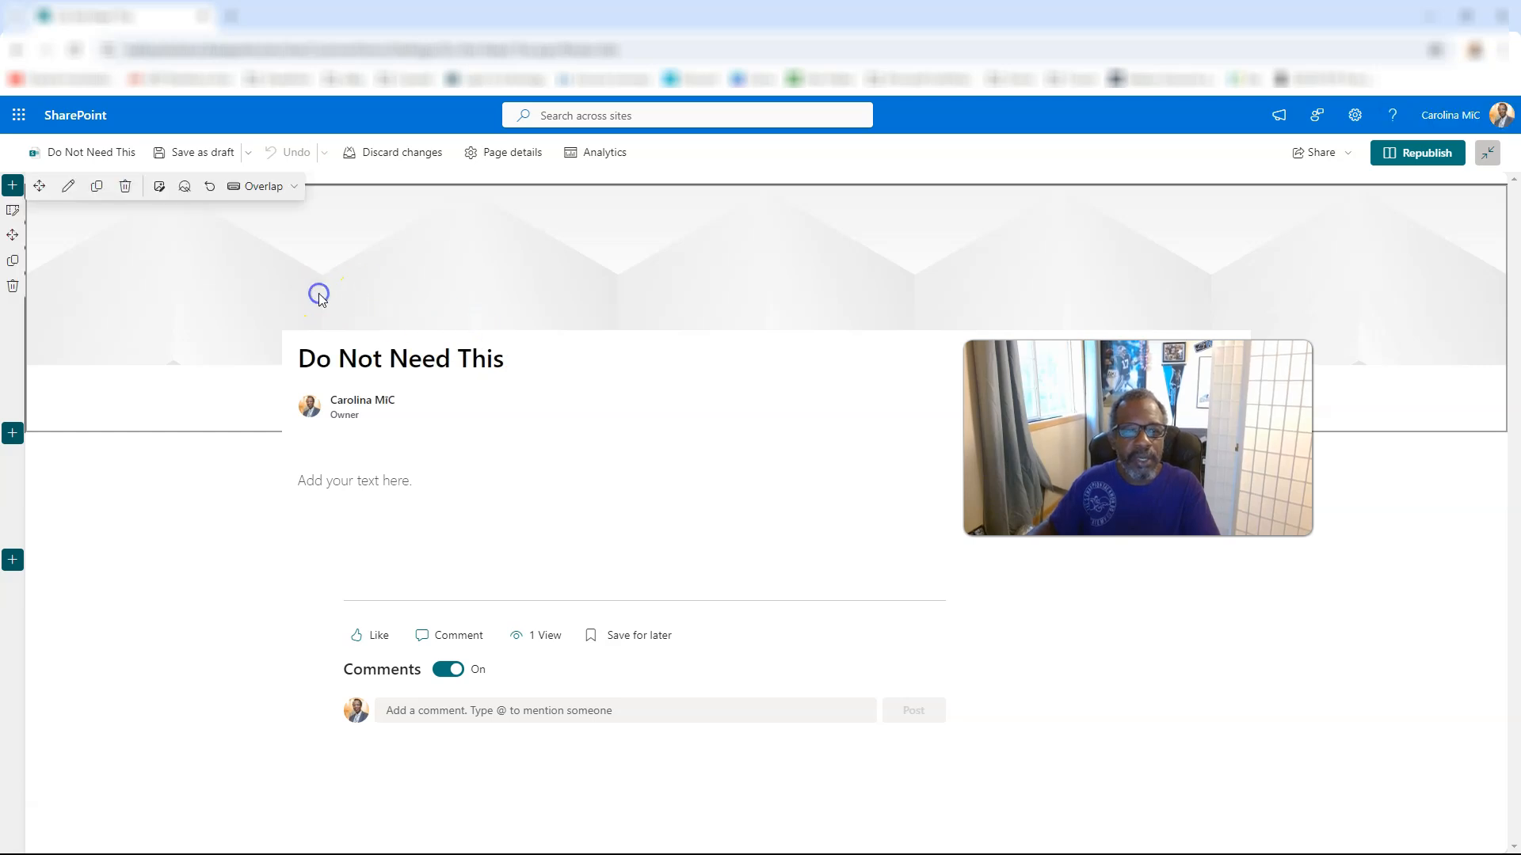
pyautogui.click(266, 187)
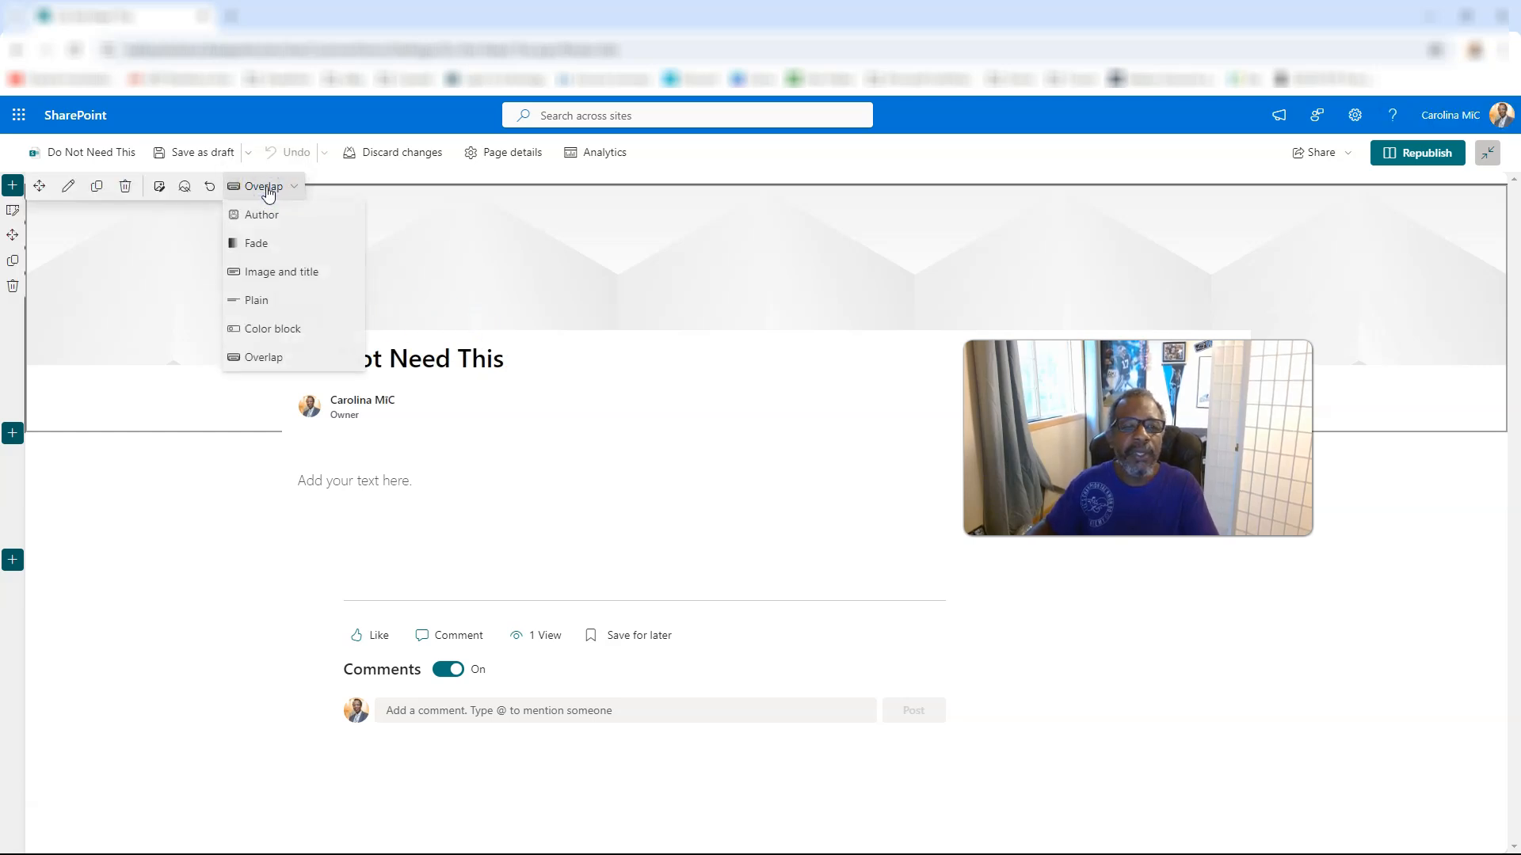
pyautogui.click(256, 282)
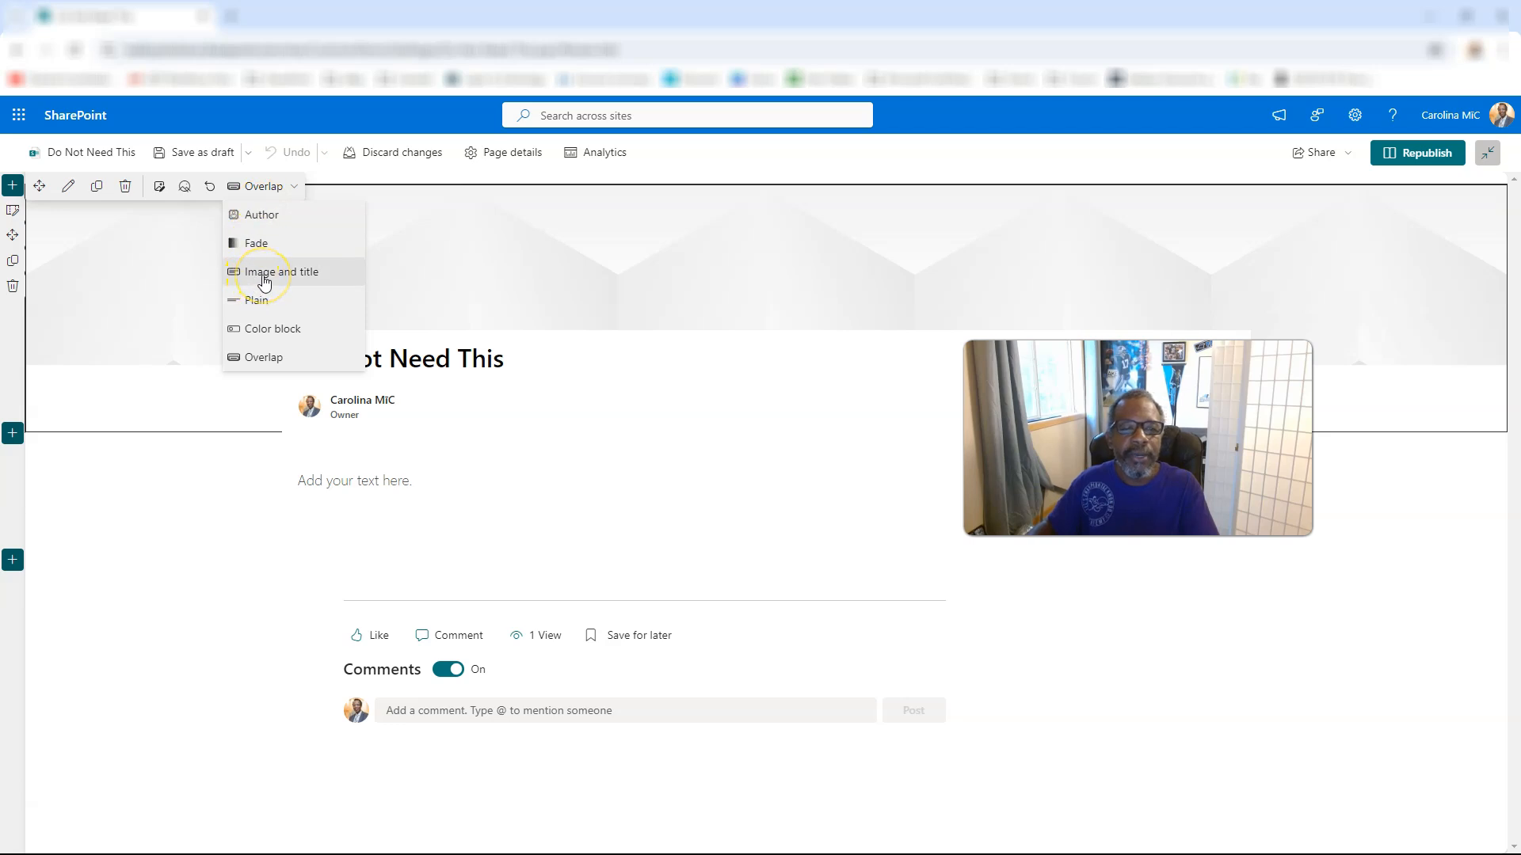
pyautogui.click(264, 281)
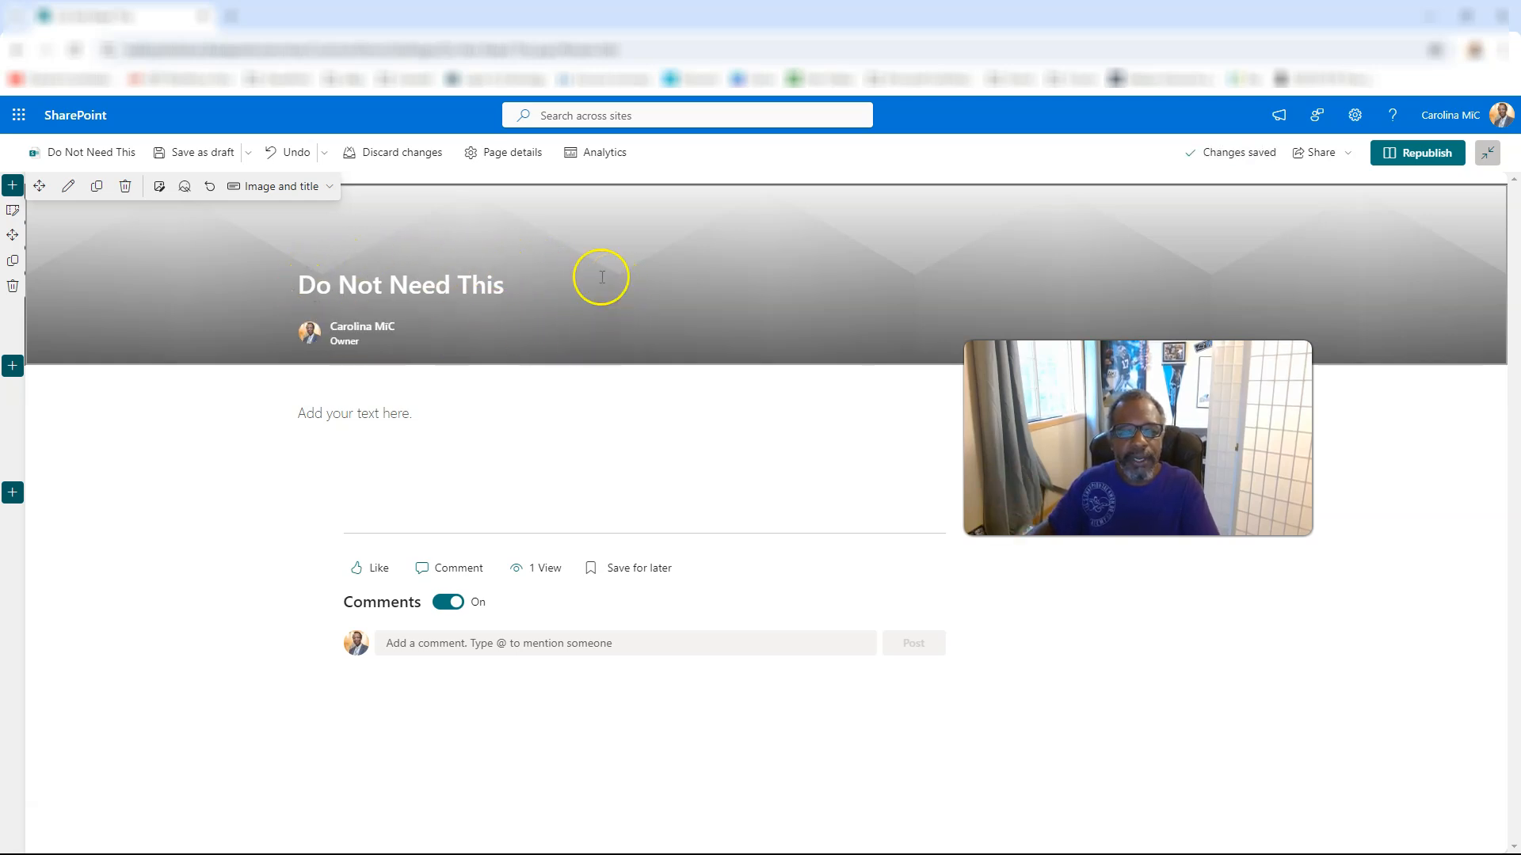
# Remove the author profile from the banner and add the same profile back
pyautogui.moveTo(388, 332)
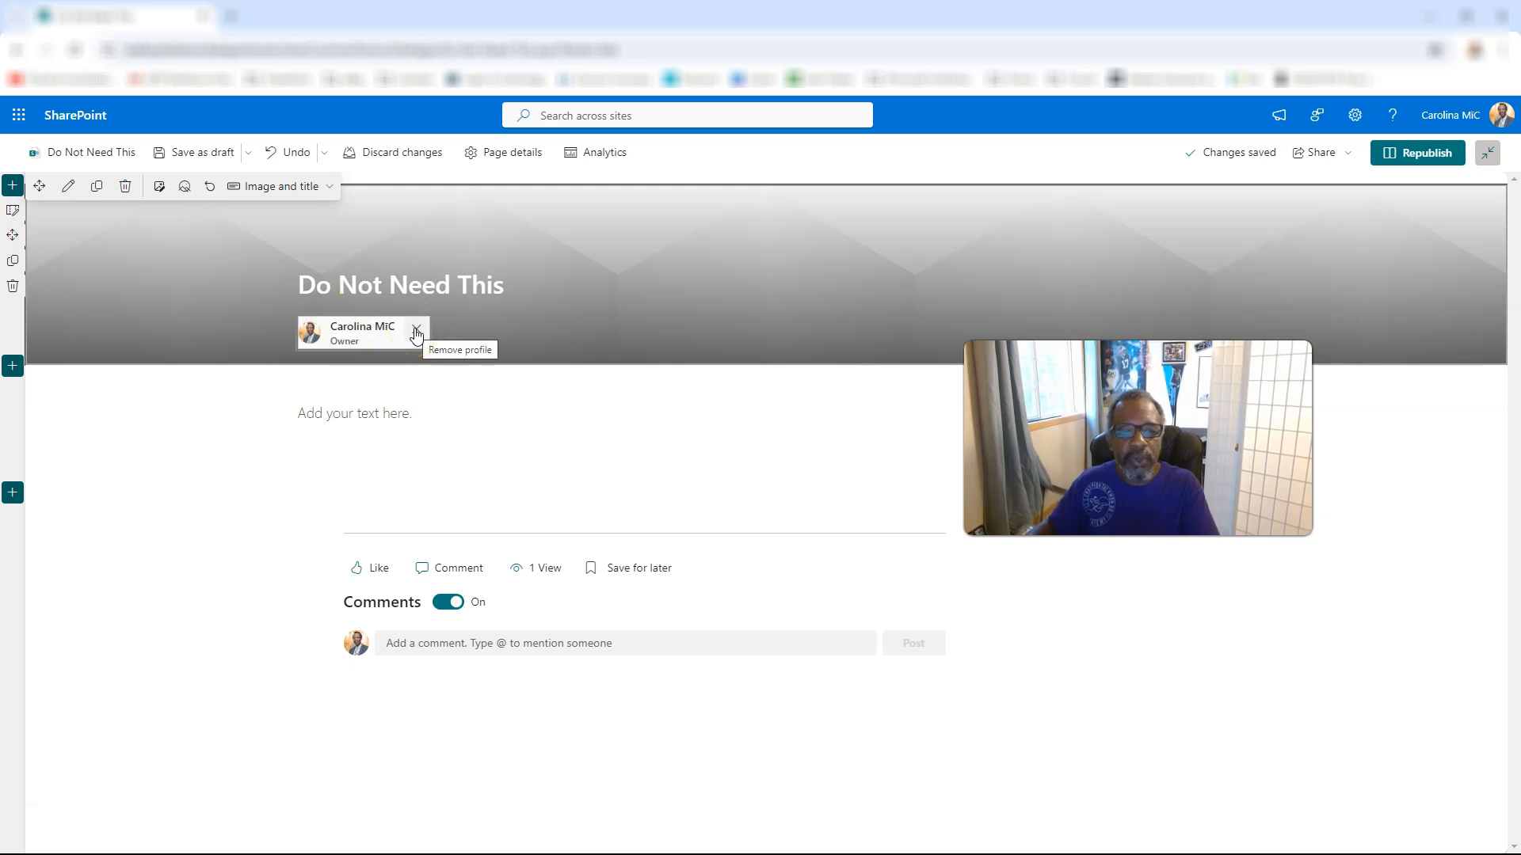
pyautogui.click(415, 331)
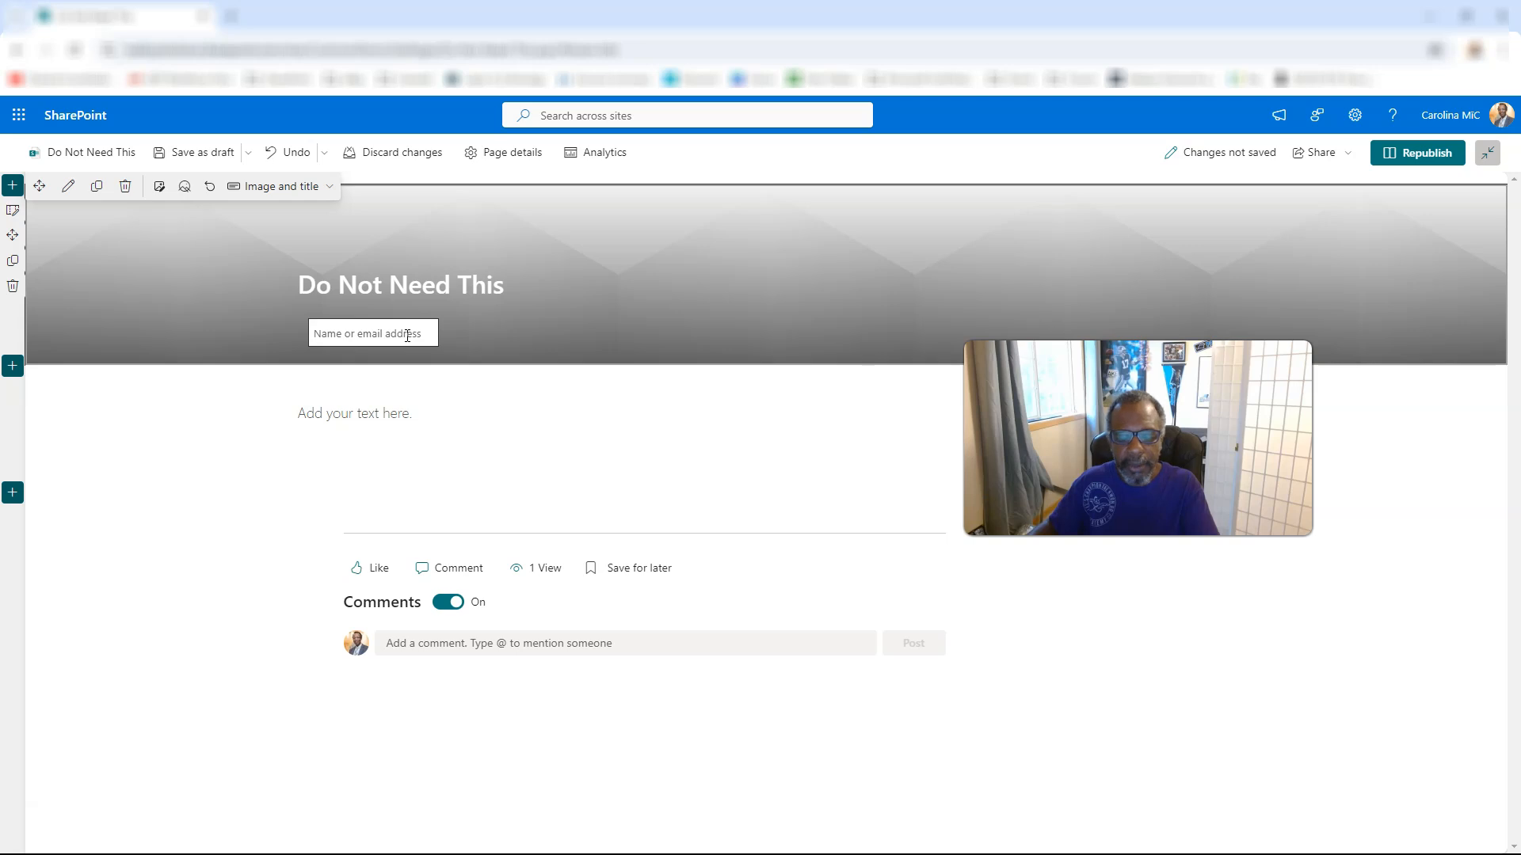
pyautogui.click(407, 335)
pyautogui.click(385, 364)
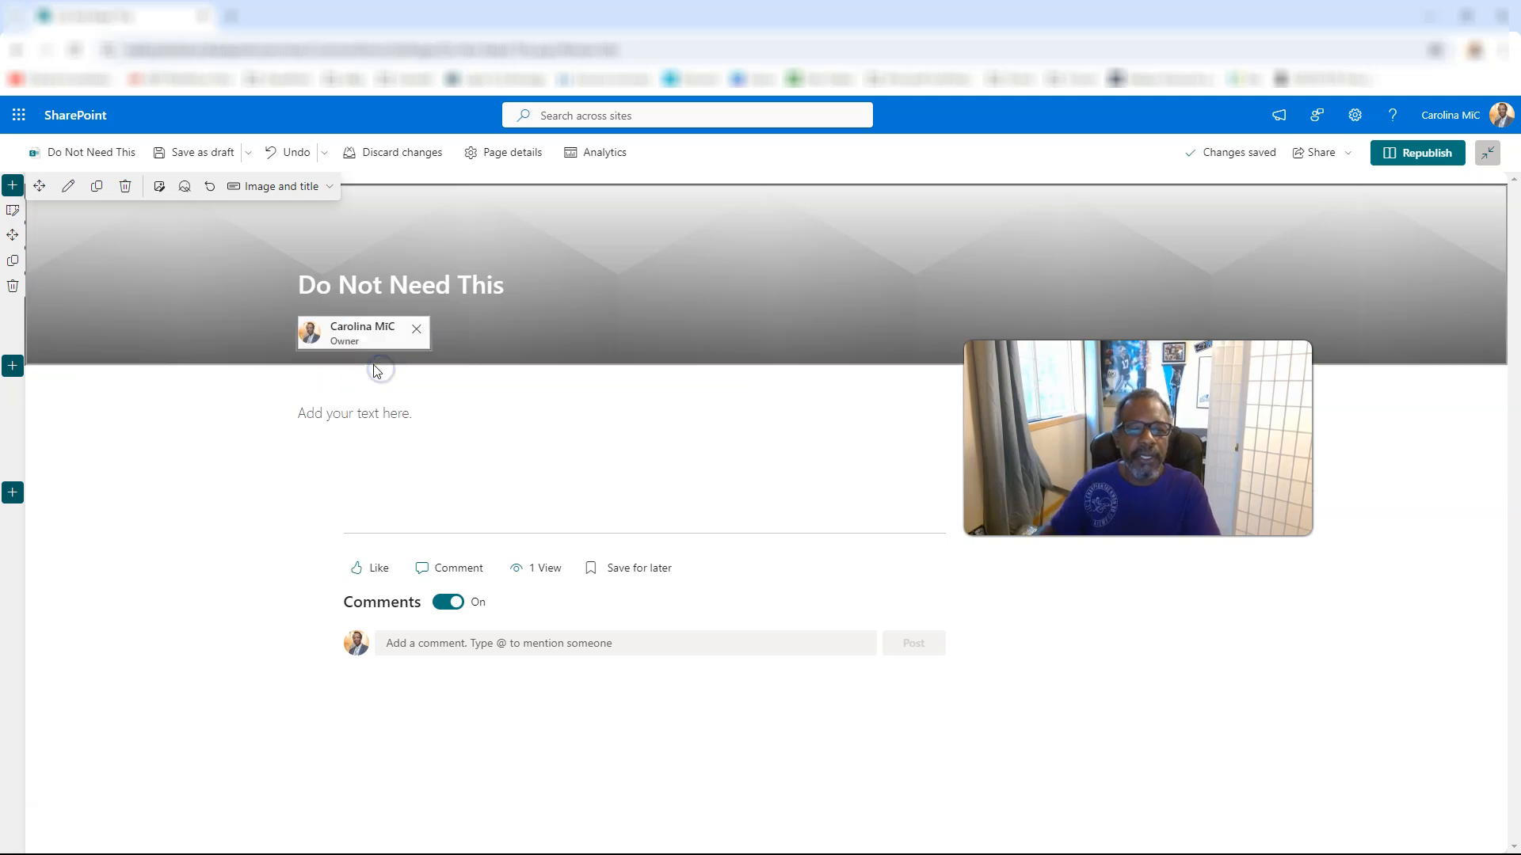
# Try the Plain and Color block layouts on the page banner
pyautogui.click(253, 186)
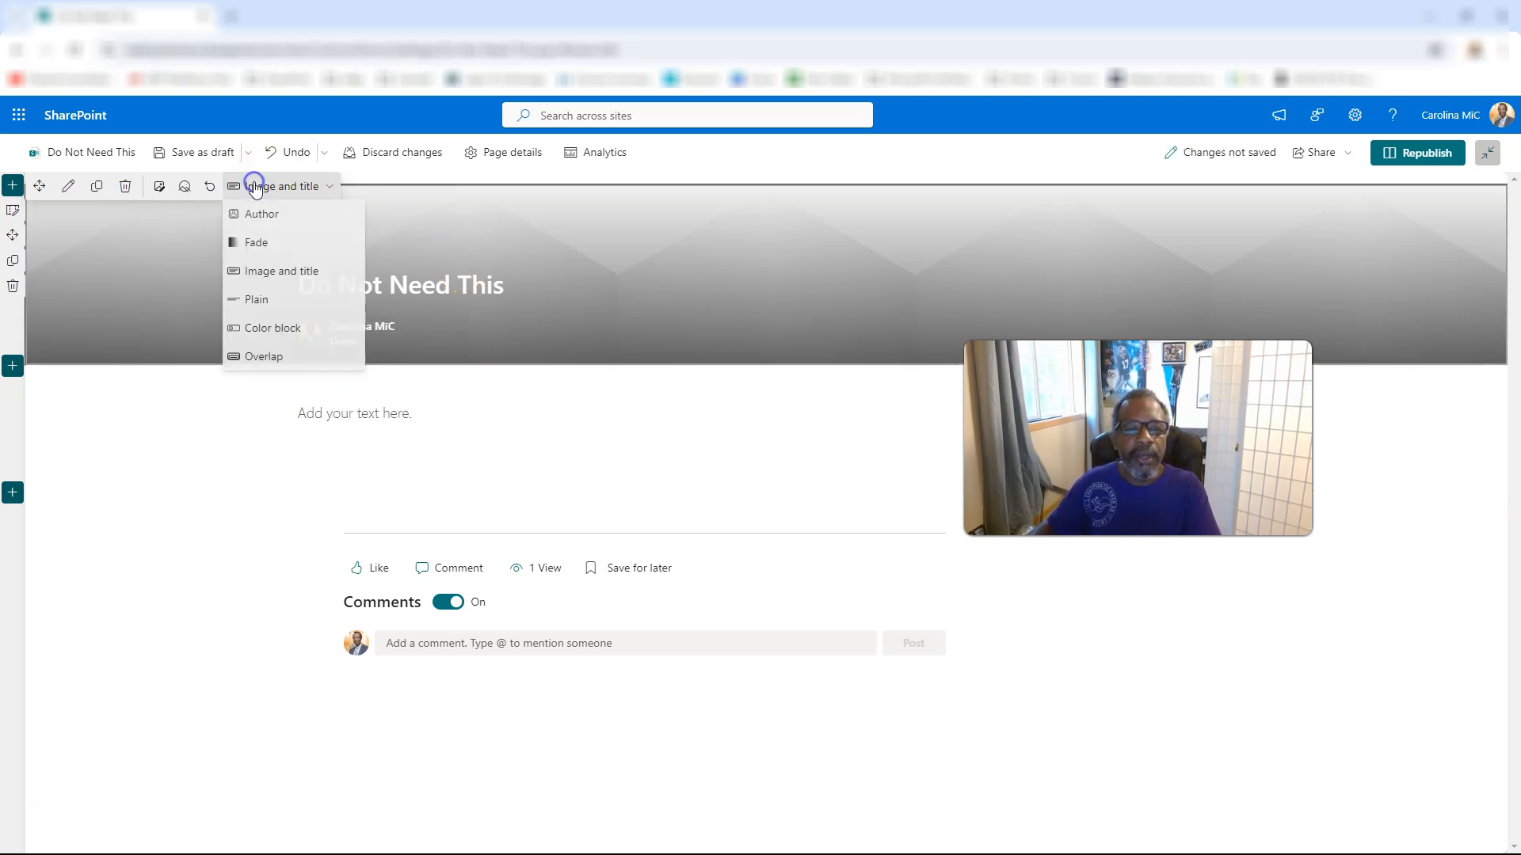
pyautogui.click(254, 300)
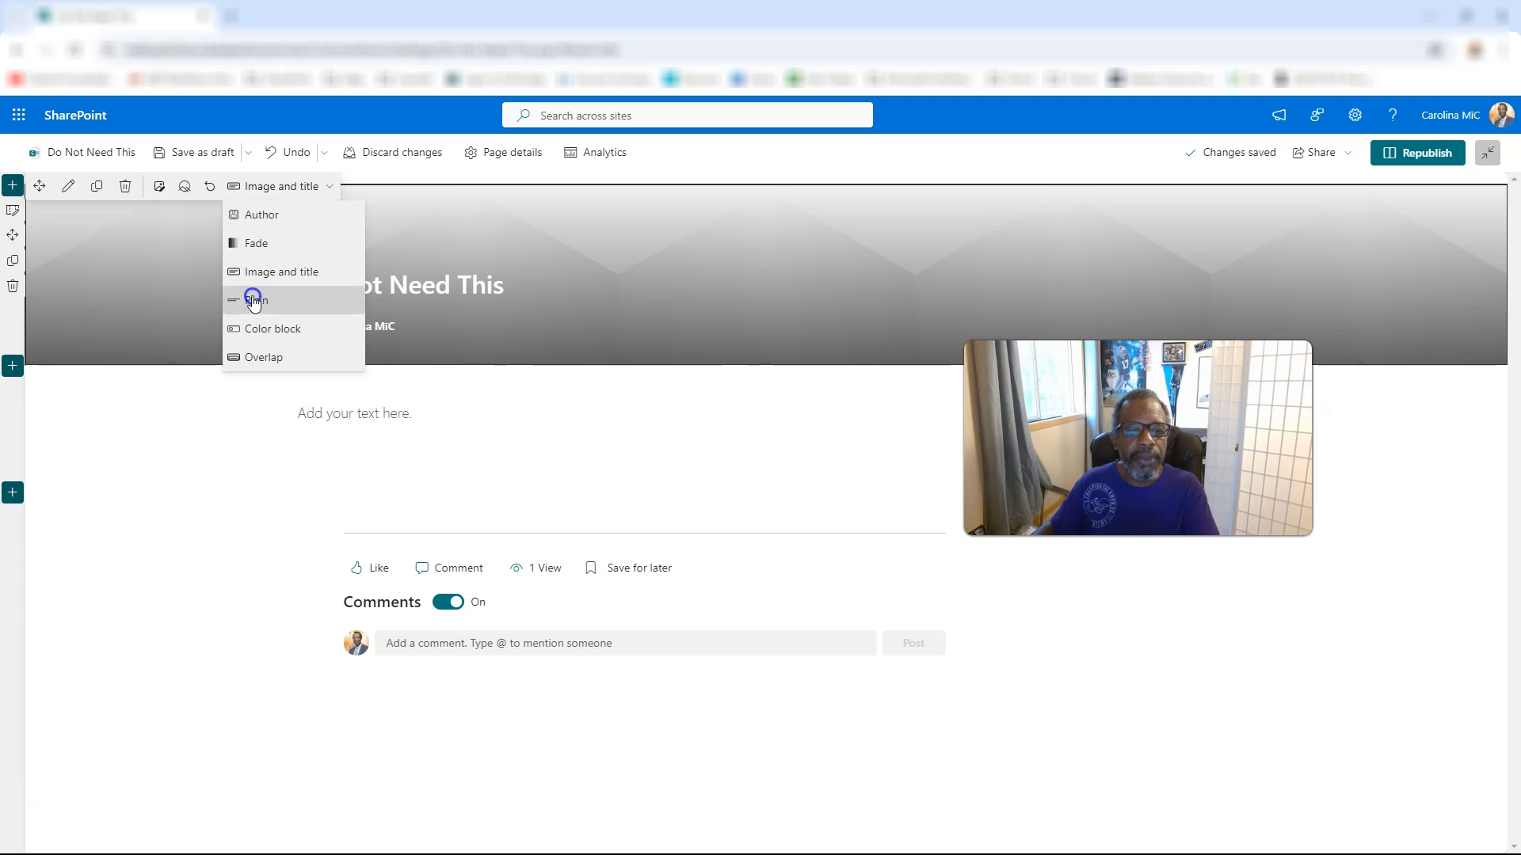
pyautogui.click(181, 186)
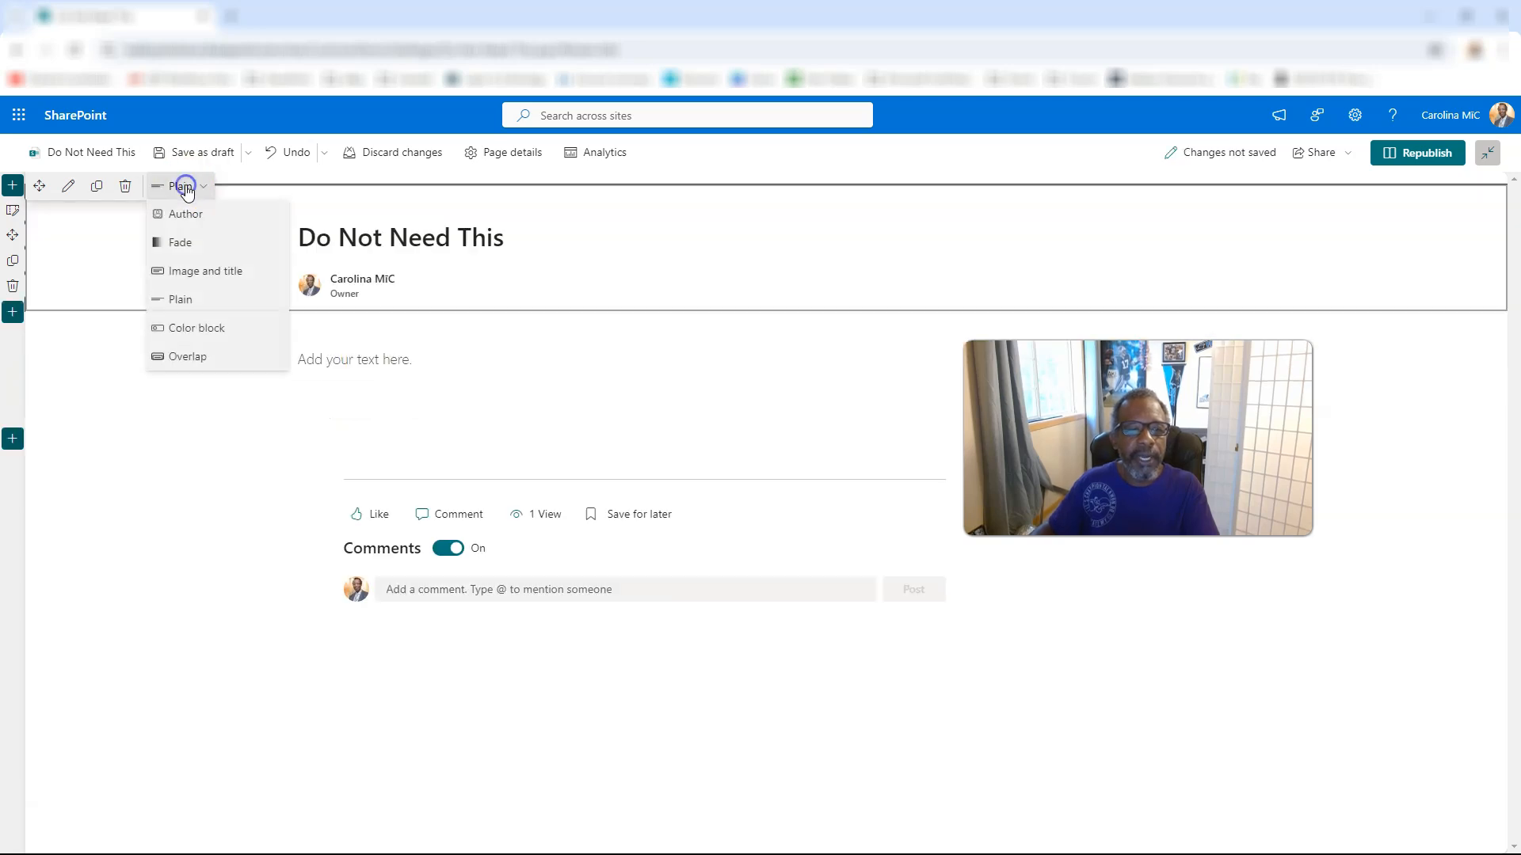
pyautogui.click(197, 331)
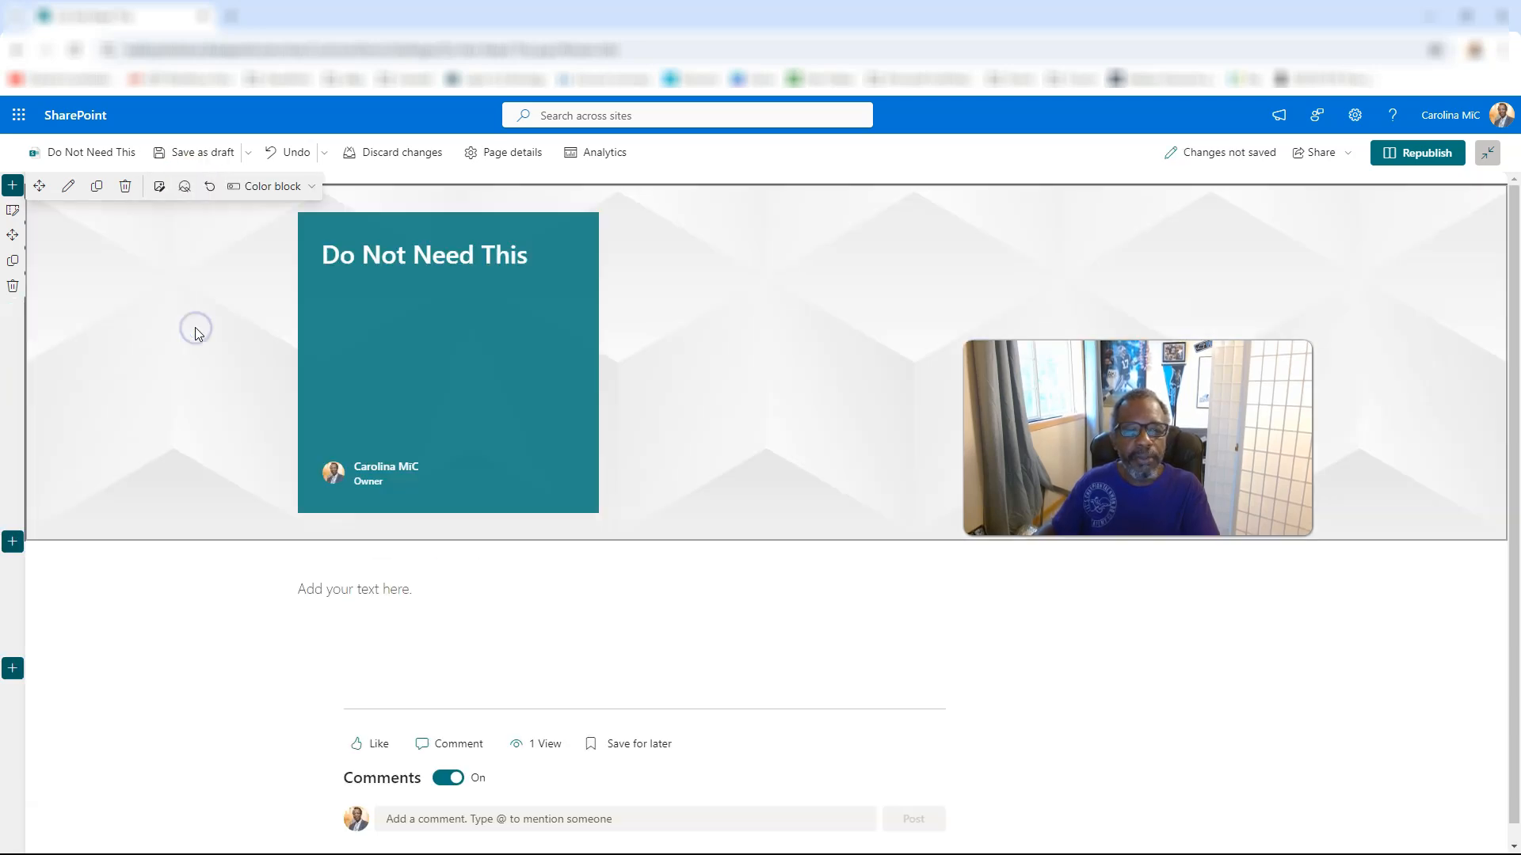
# Set the banner layout back to Overlap, then republish and reload the page
pyautogui.click(269, 188)
pyautogui.click(263, 353)
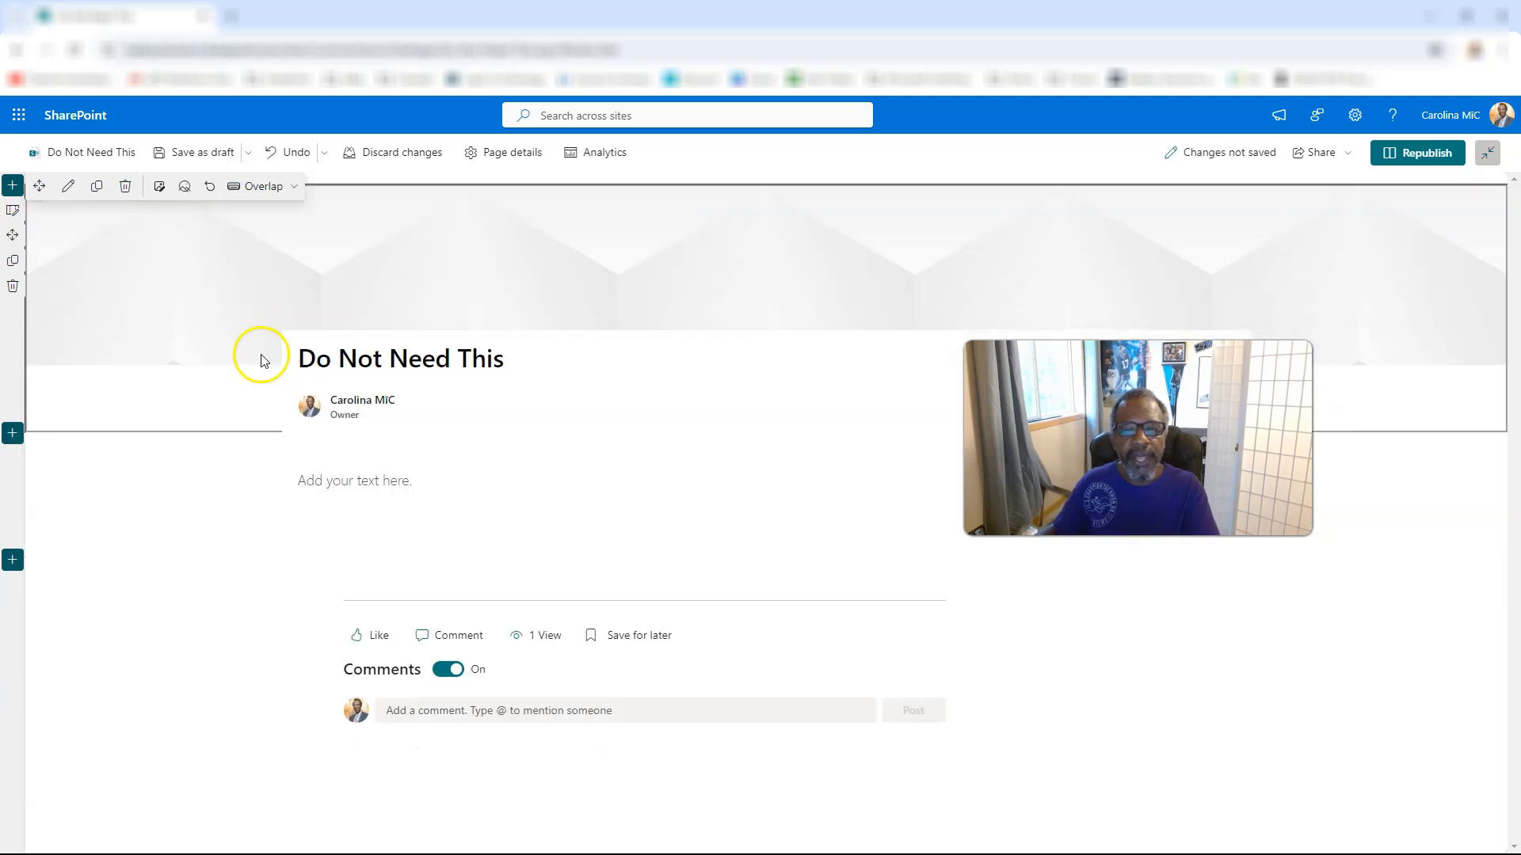
pyautogui.click(1422, 152)
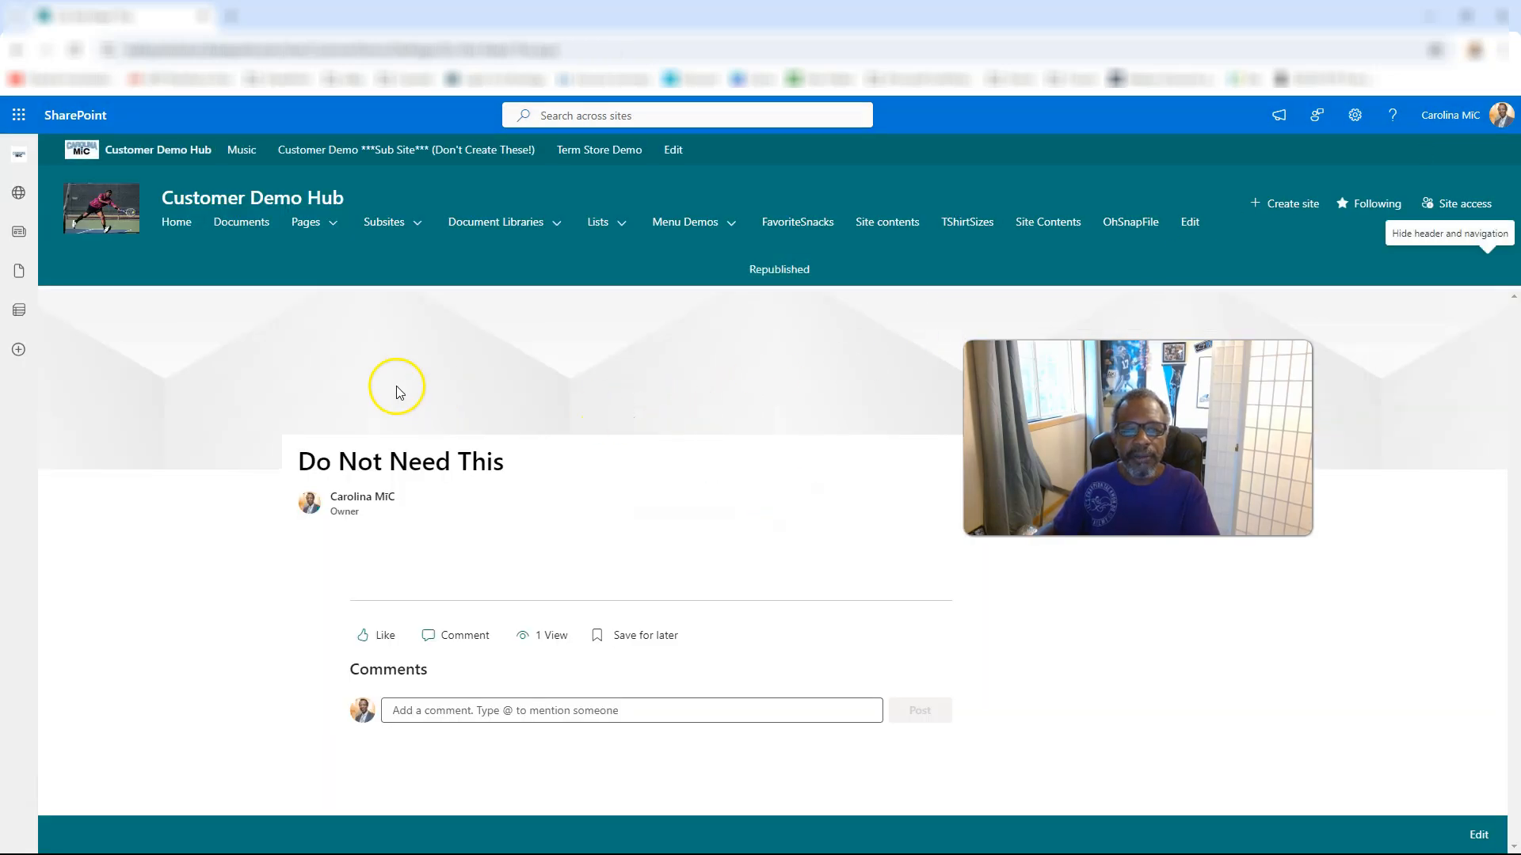
pyautogui.click(77, 52)
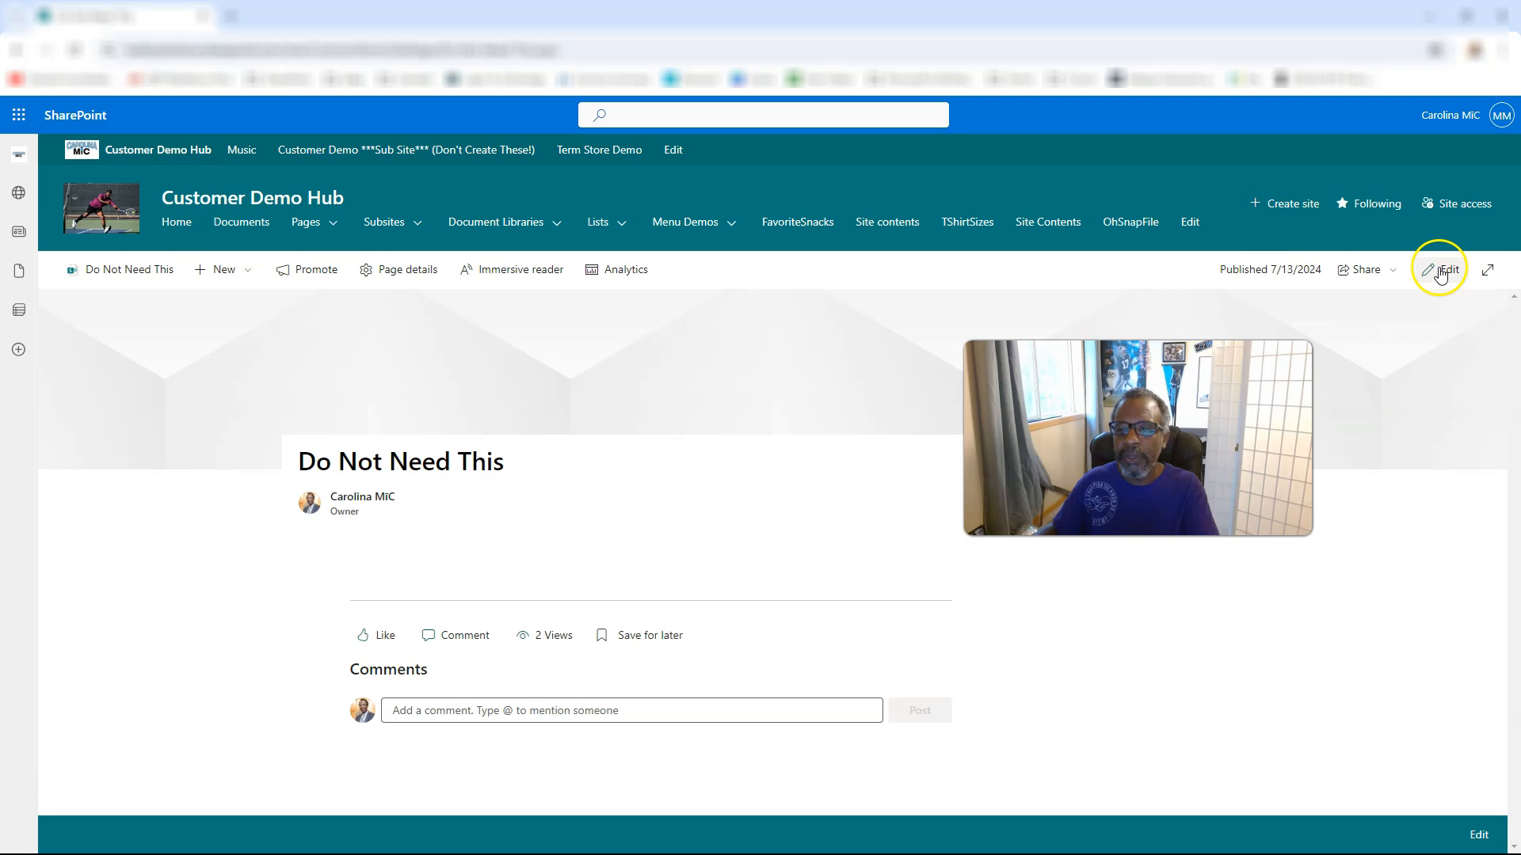
# Edit the page again, set the banner background to the stock photo of olive branches at sunset, and shift the image's focal point
pyautogui.click(1440, 271)
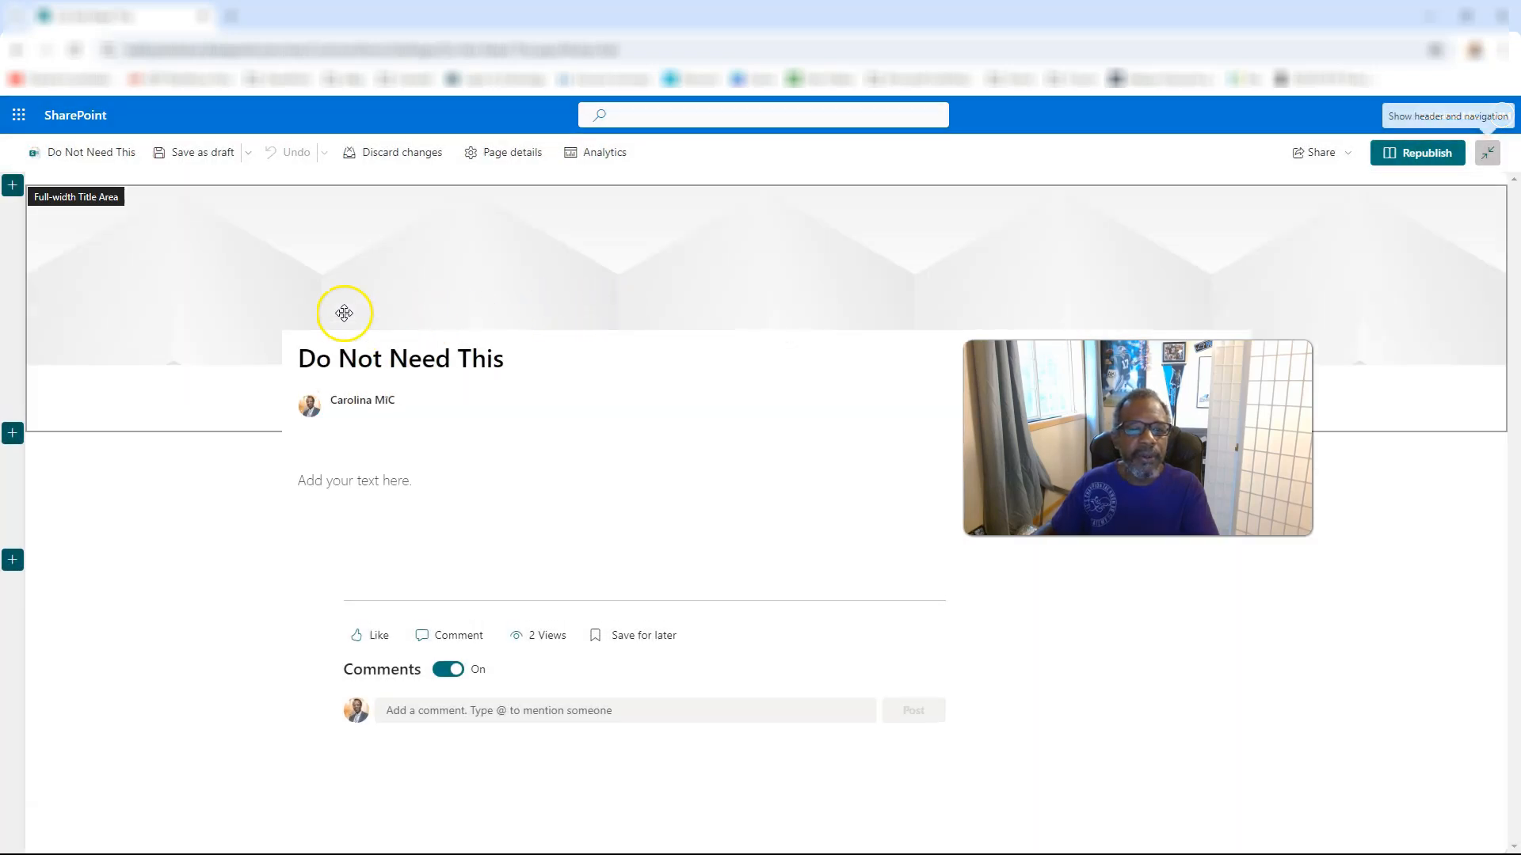
pyautogui.click(343, 312)
pyautogui.click(263, 186)
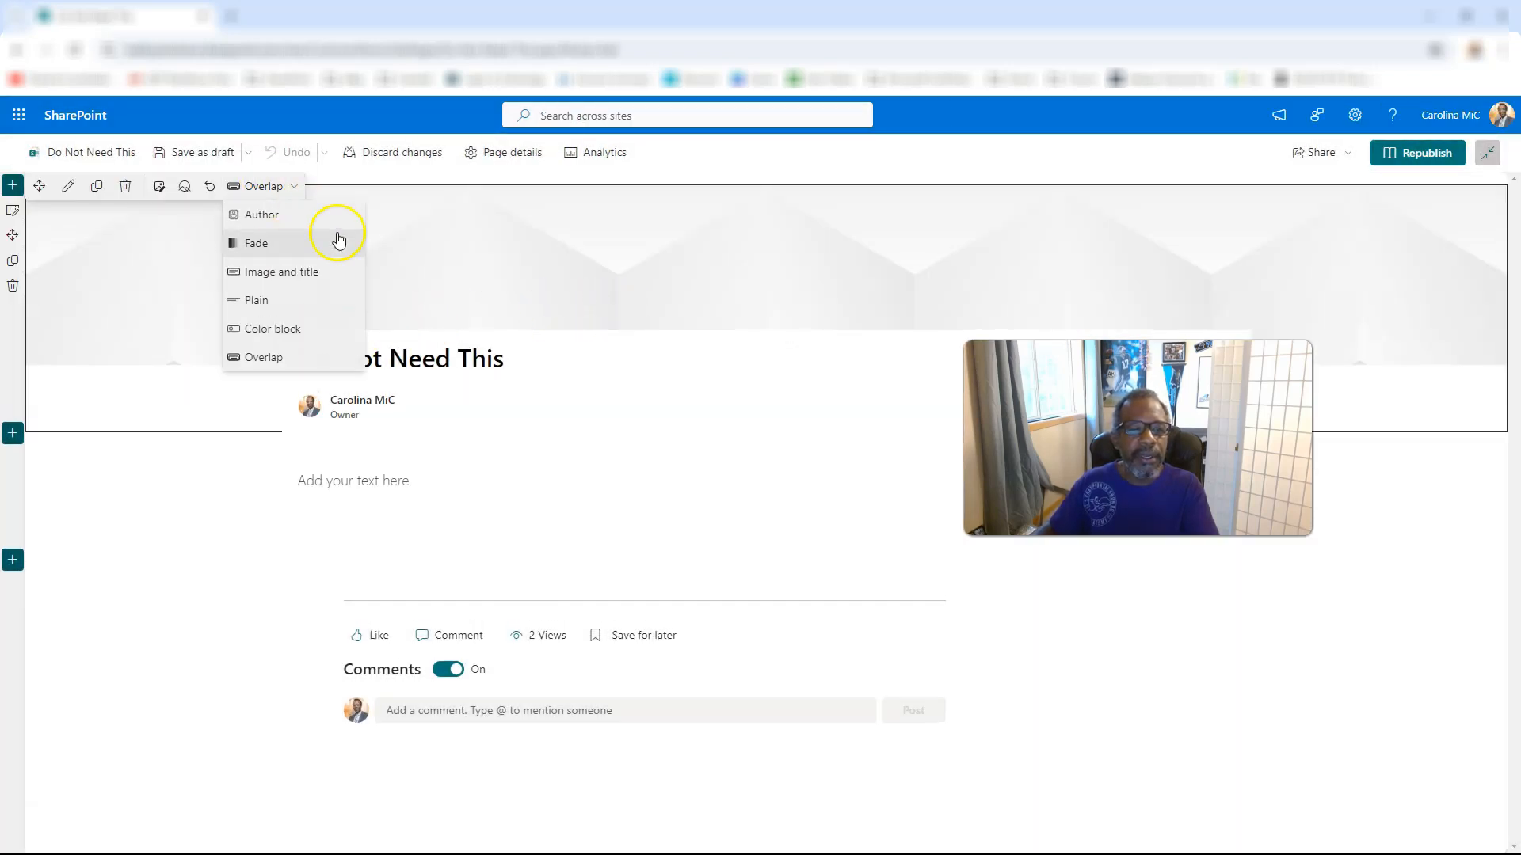
pyautogui.click(526, 296)
pyautogui.click(195, 304)
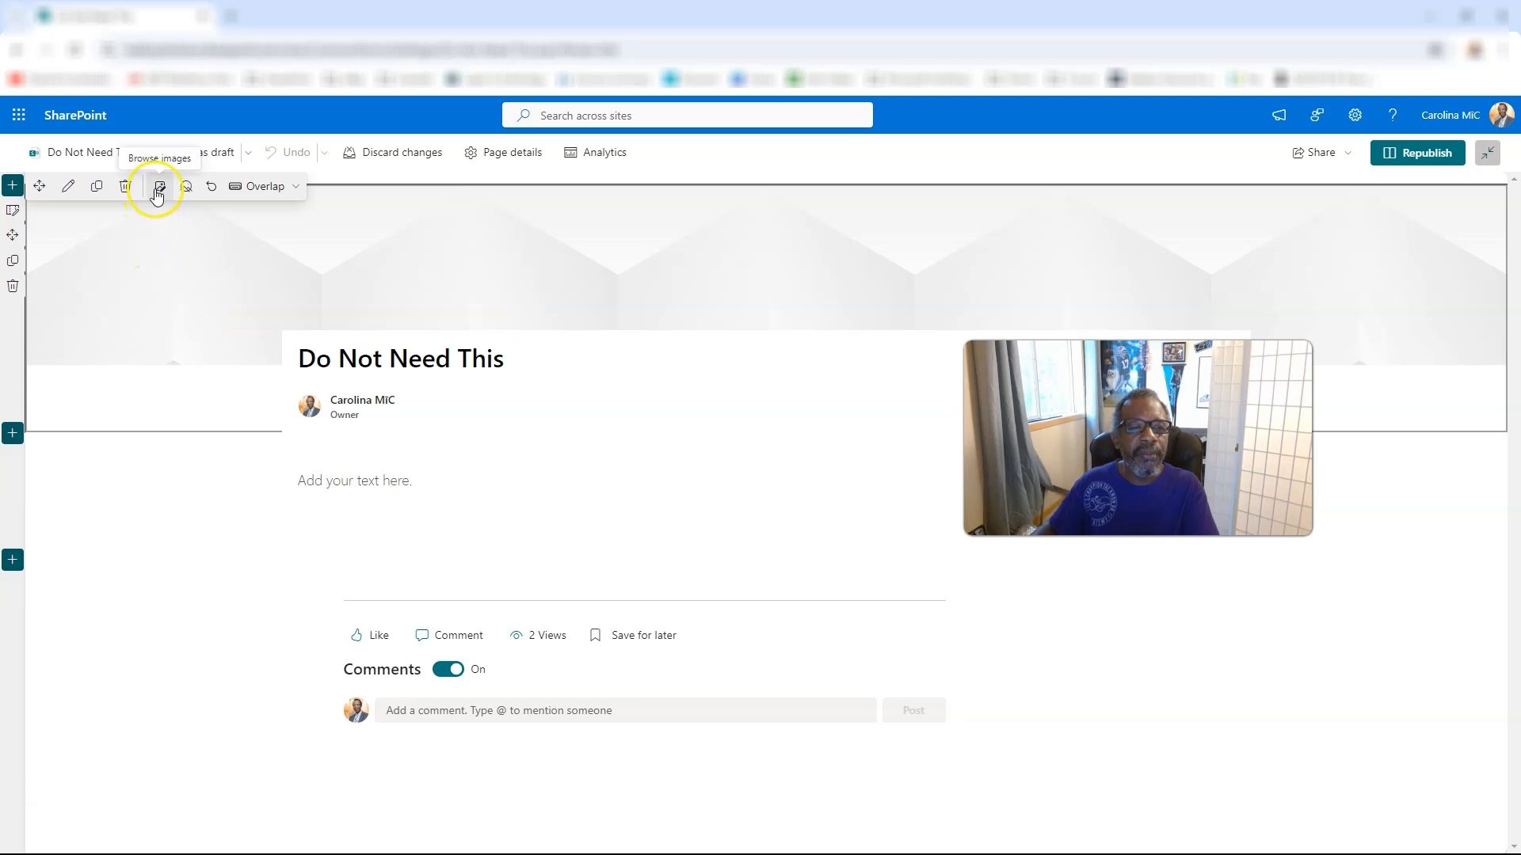
pyautogui.click(157, 191)
pyautogui.click(179, 270)
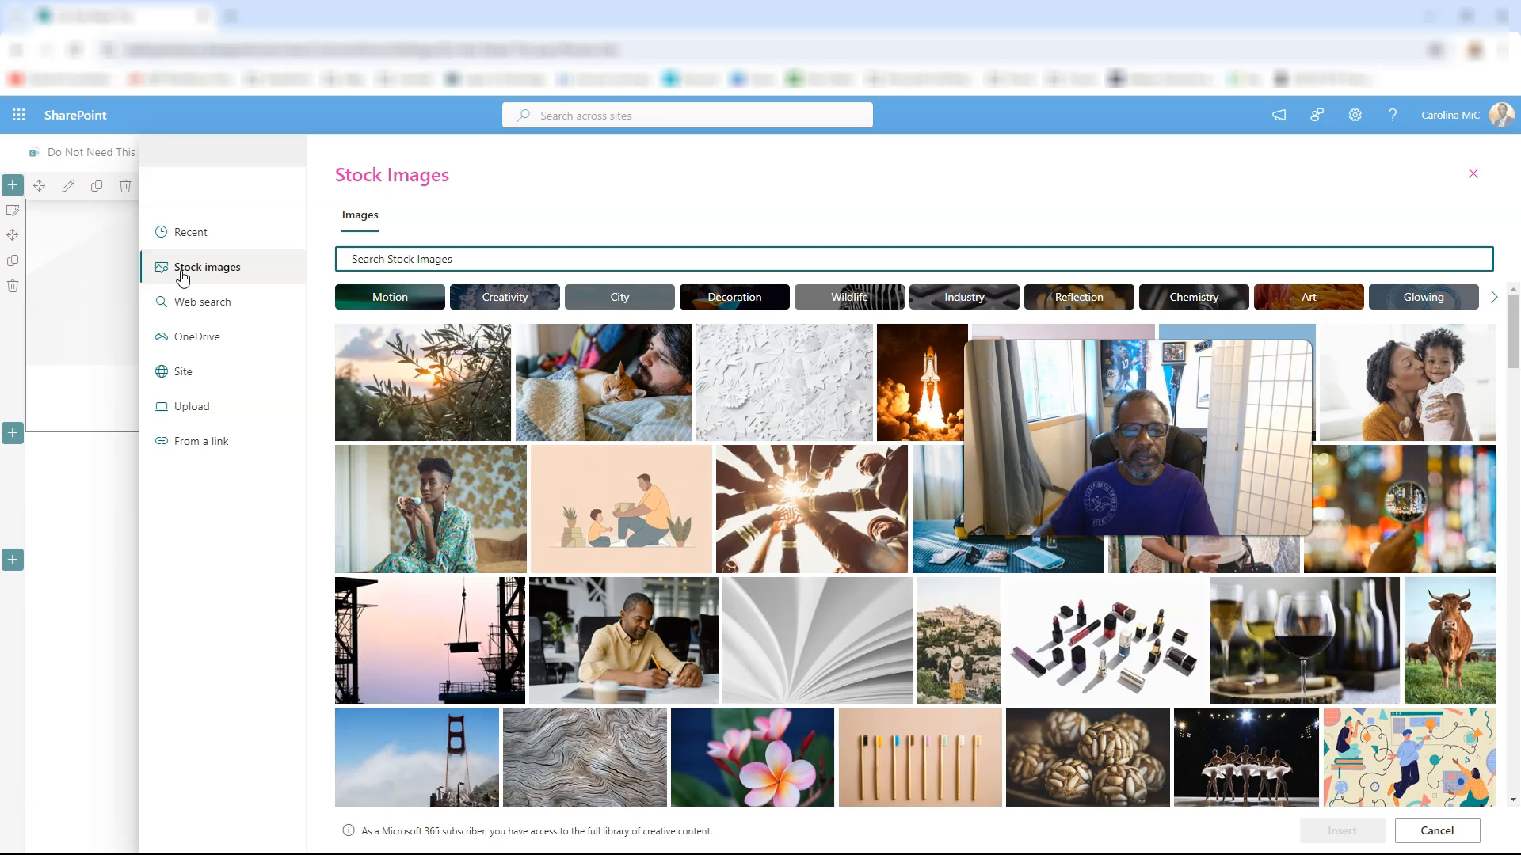
pyautogui.click(501, 428)
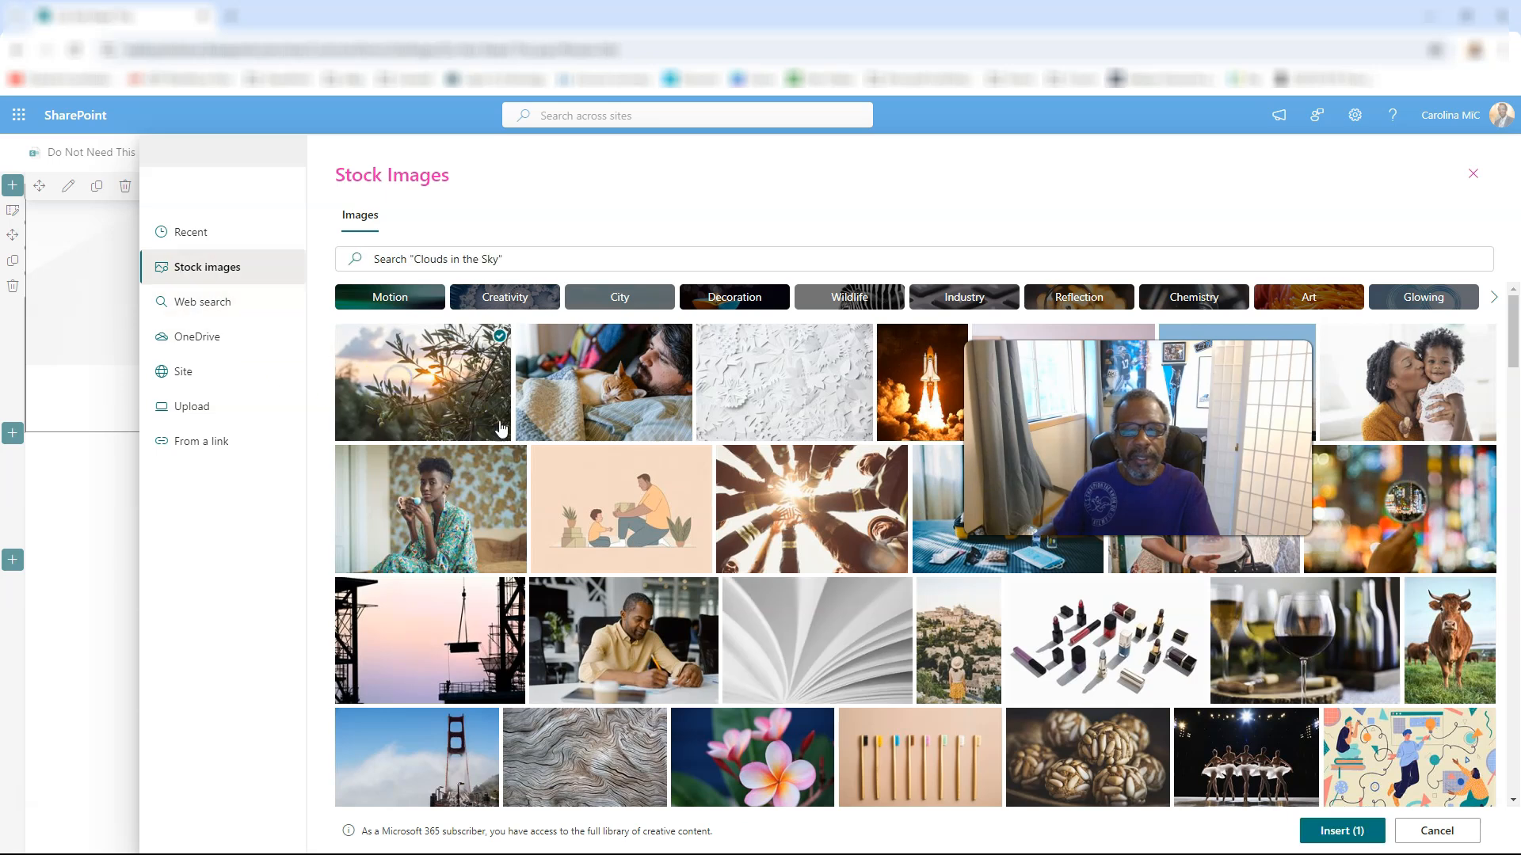
pyautogui.click(1342, 830)
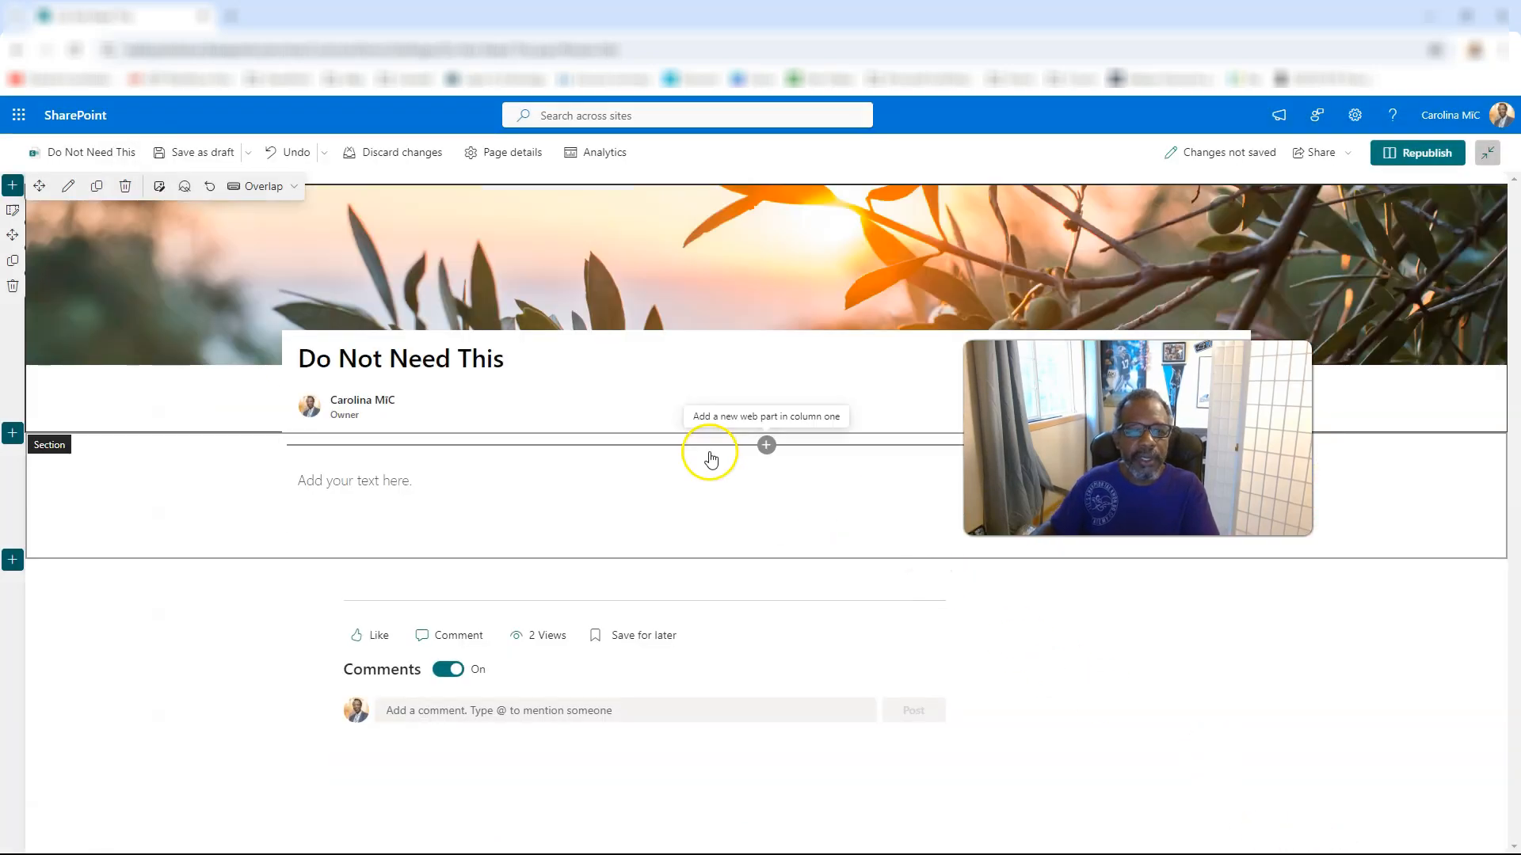
pyautogui.click(184, 190)
pyautogui.moveTo(290, 274); pyautogui.dragTo(282, 254)
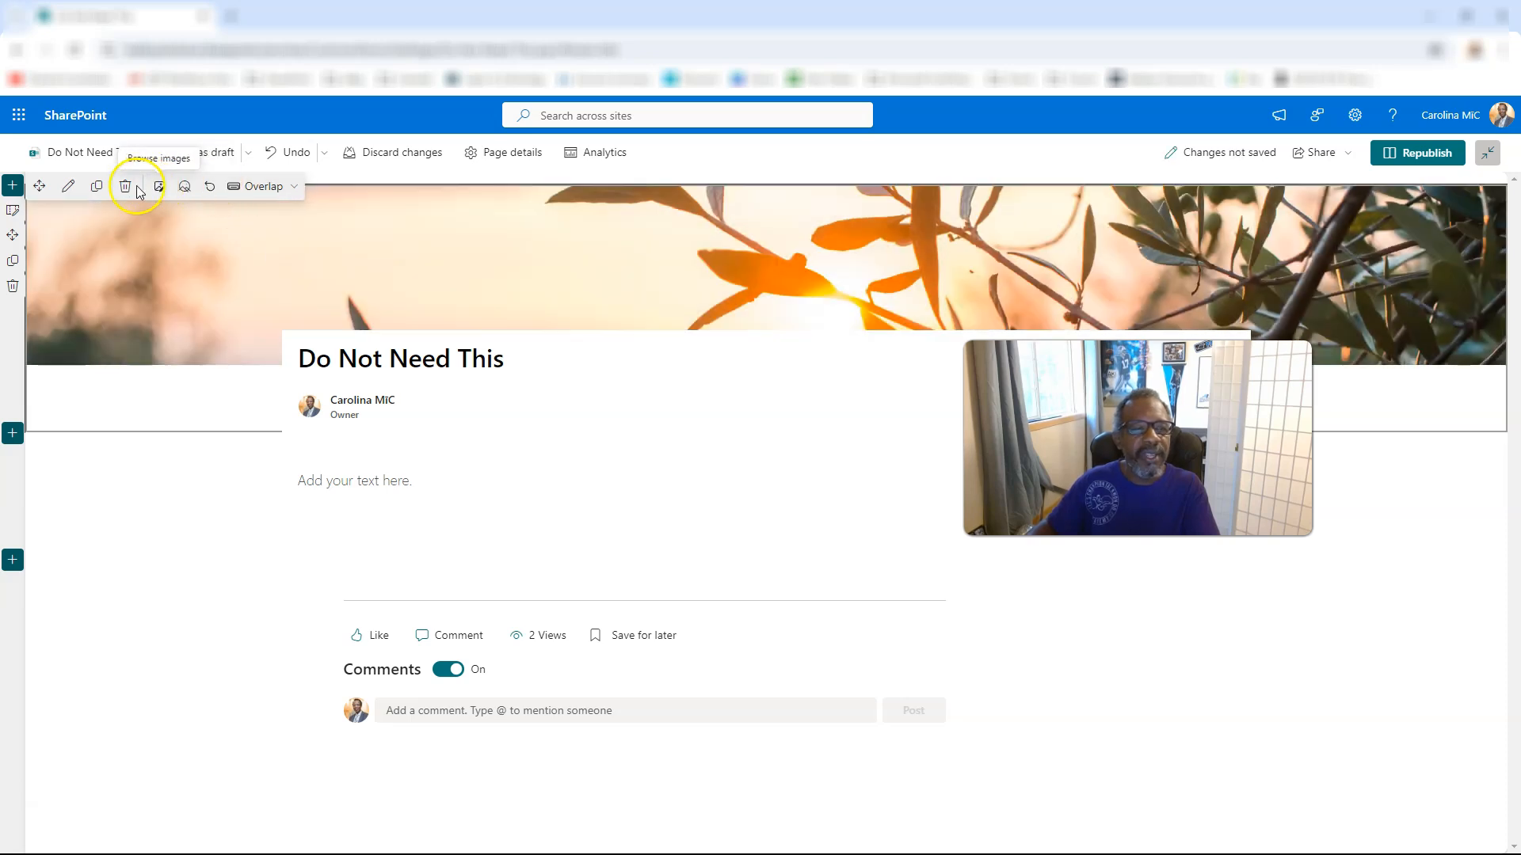
# Open the banner's properties and set the title alignment to Center
pyautogui.click(67, 187)
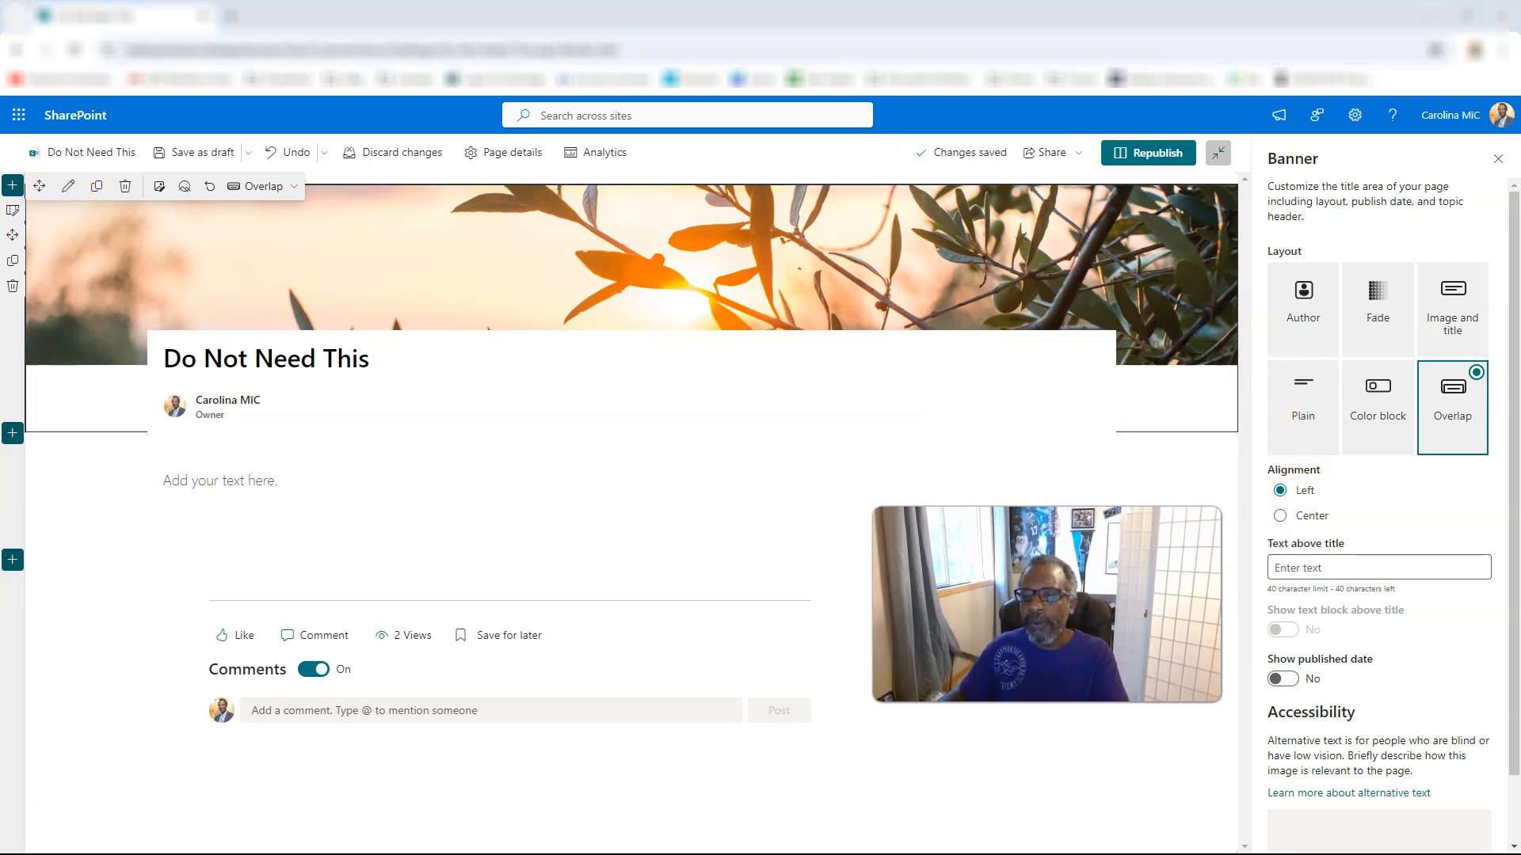
pyautogui.click(1281, 517)
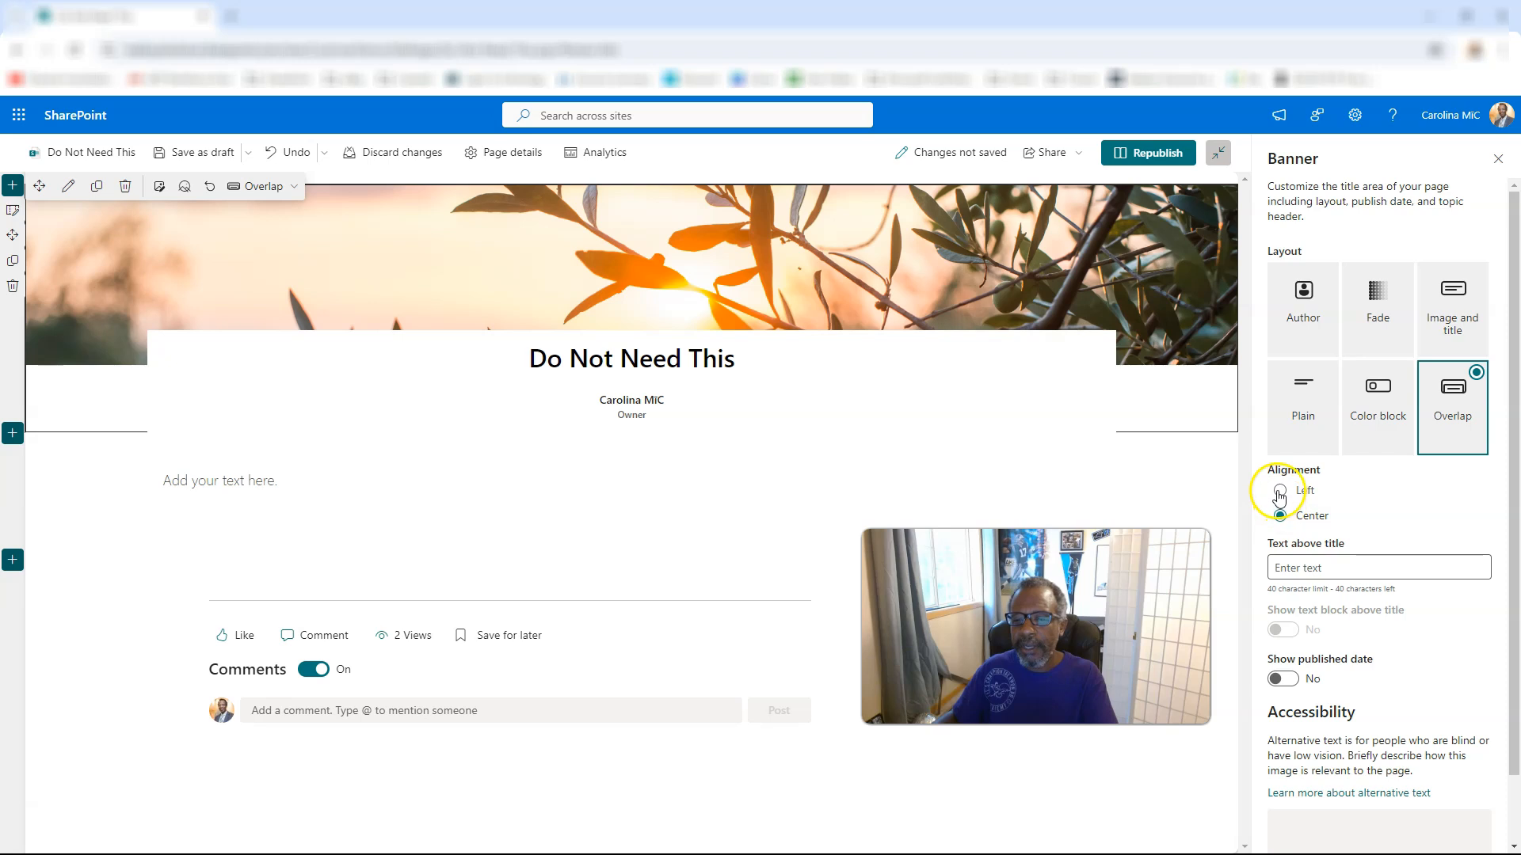
# Switch the banner layout from Overlap to Author
pyautogui.click(1293, 570)
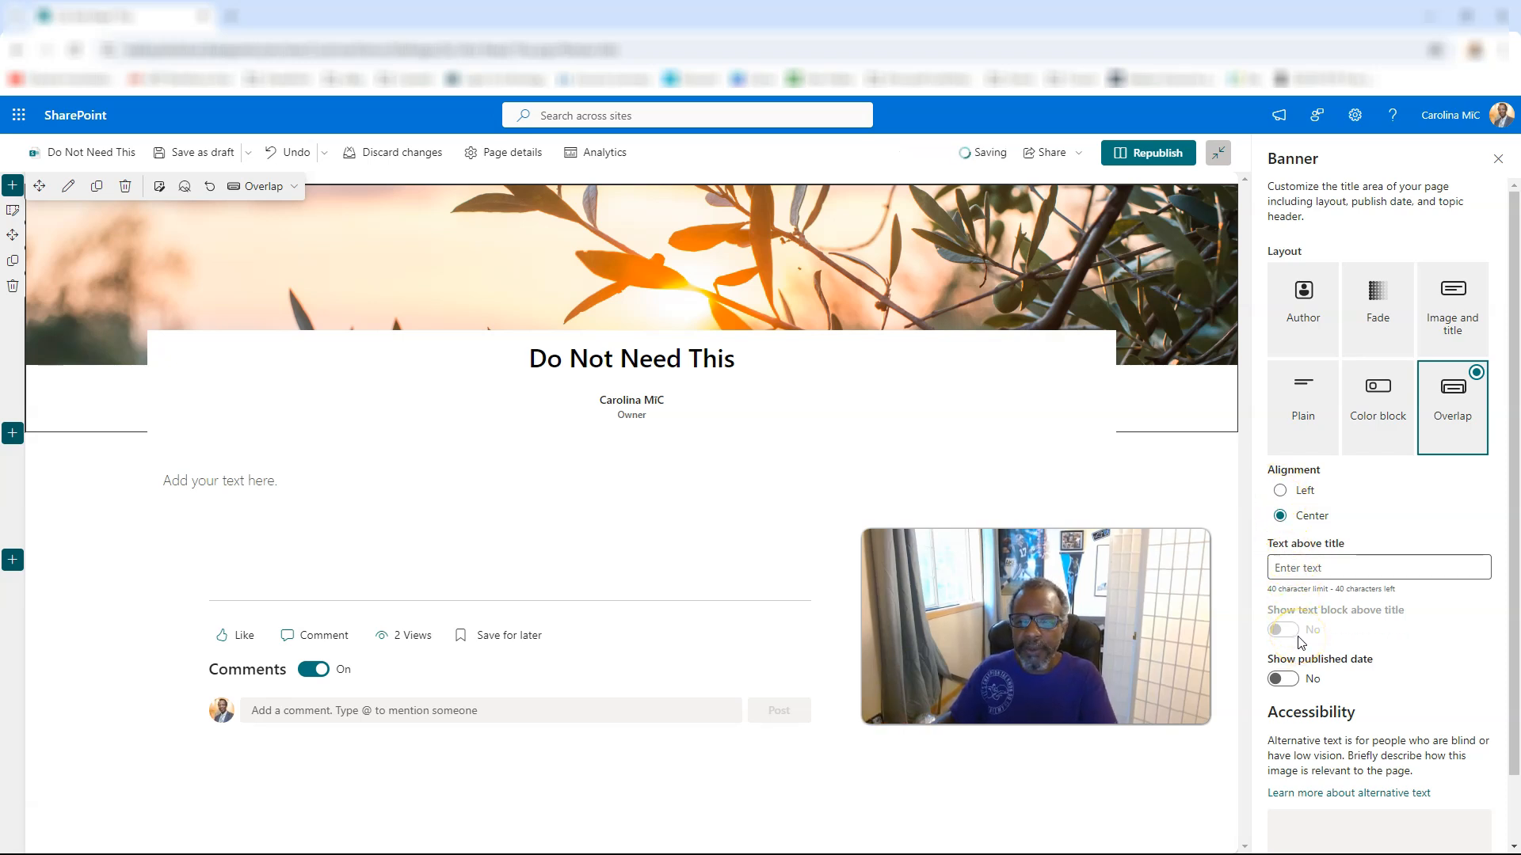
pyautogui.scroll(-1, 1295, 666)
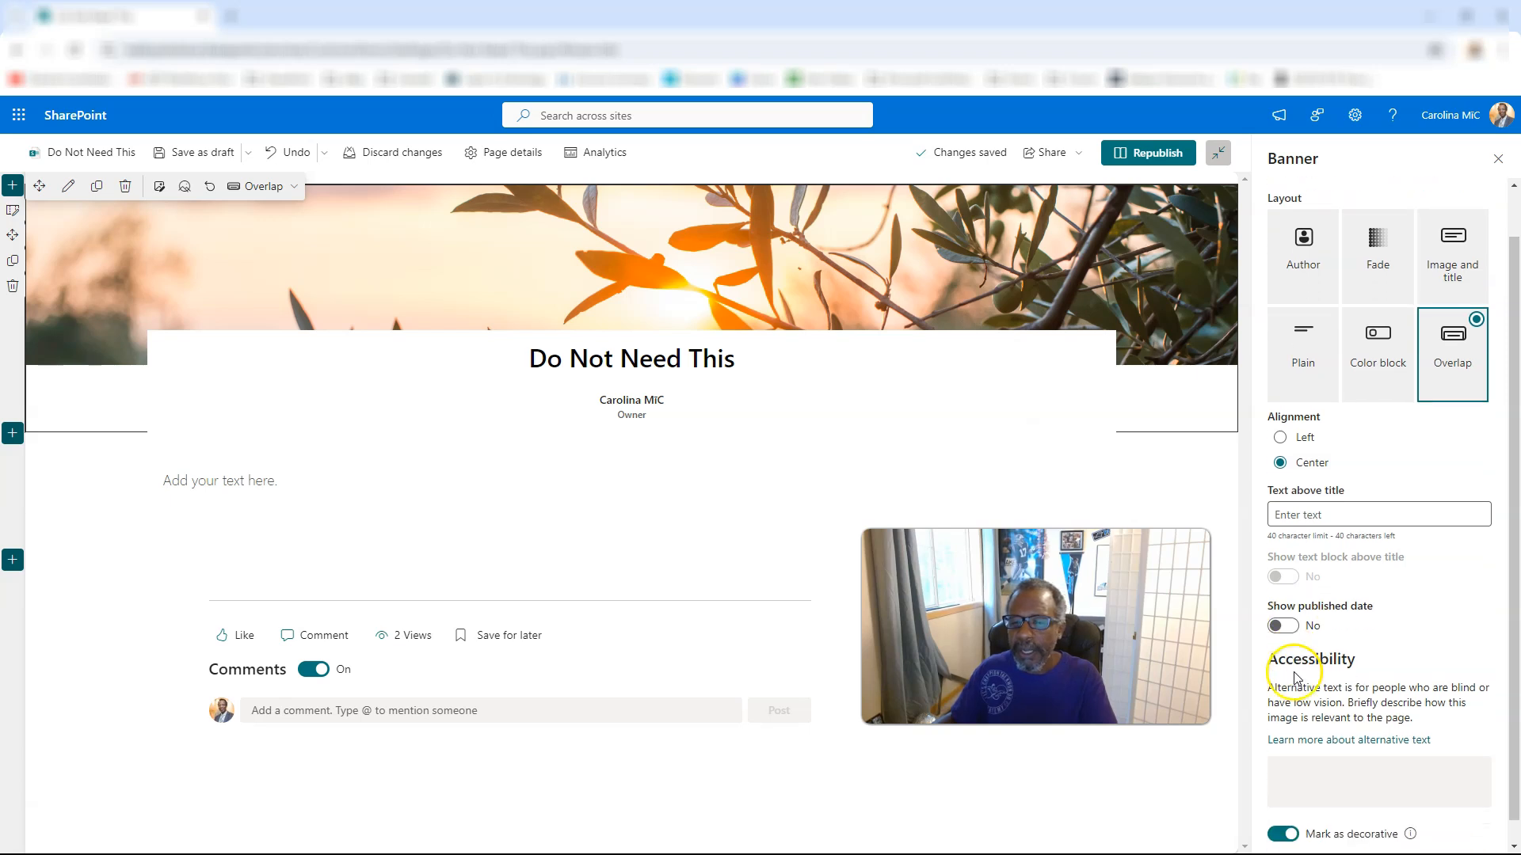
pyautogui.click(1315, 251)
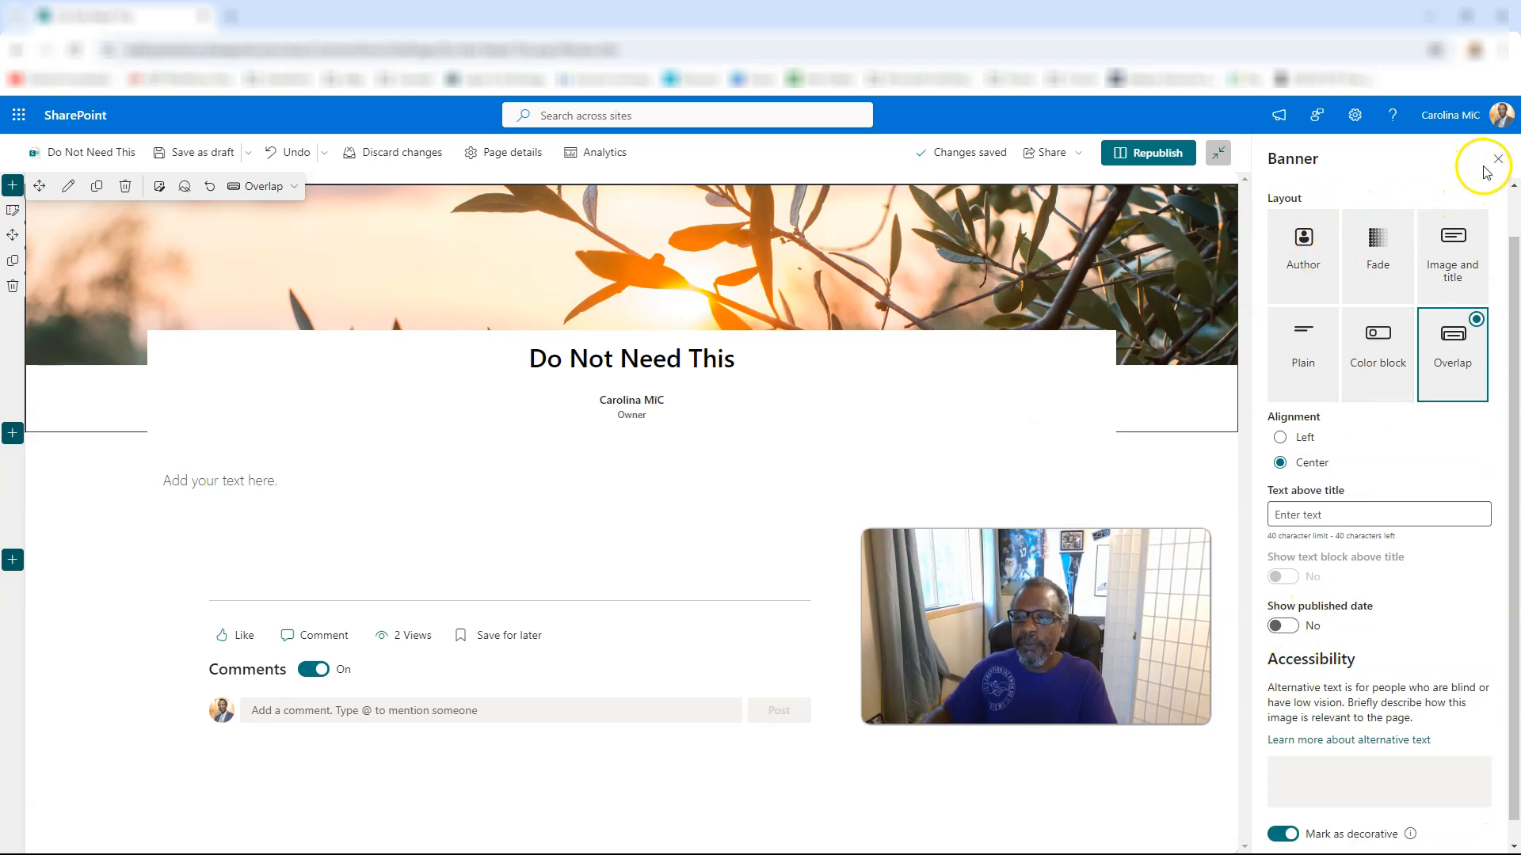
pyautogui.scroll(1, 1378, 325)
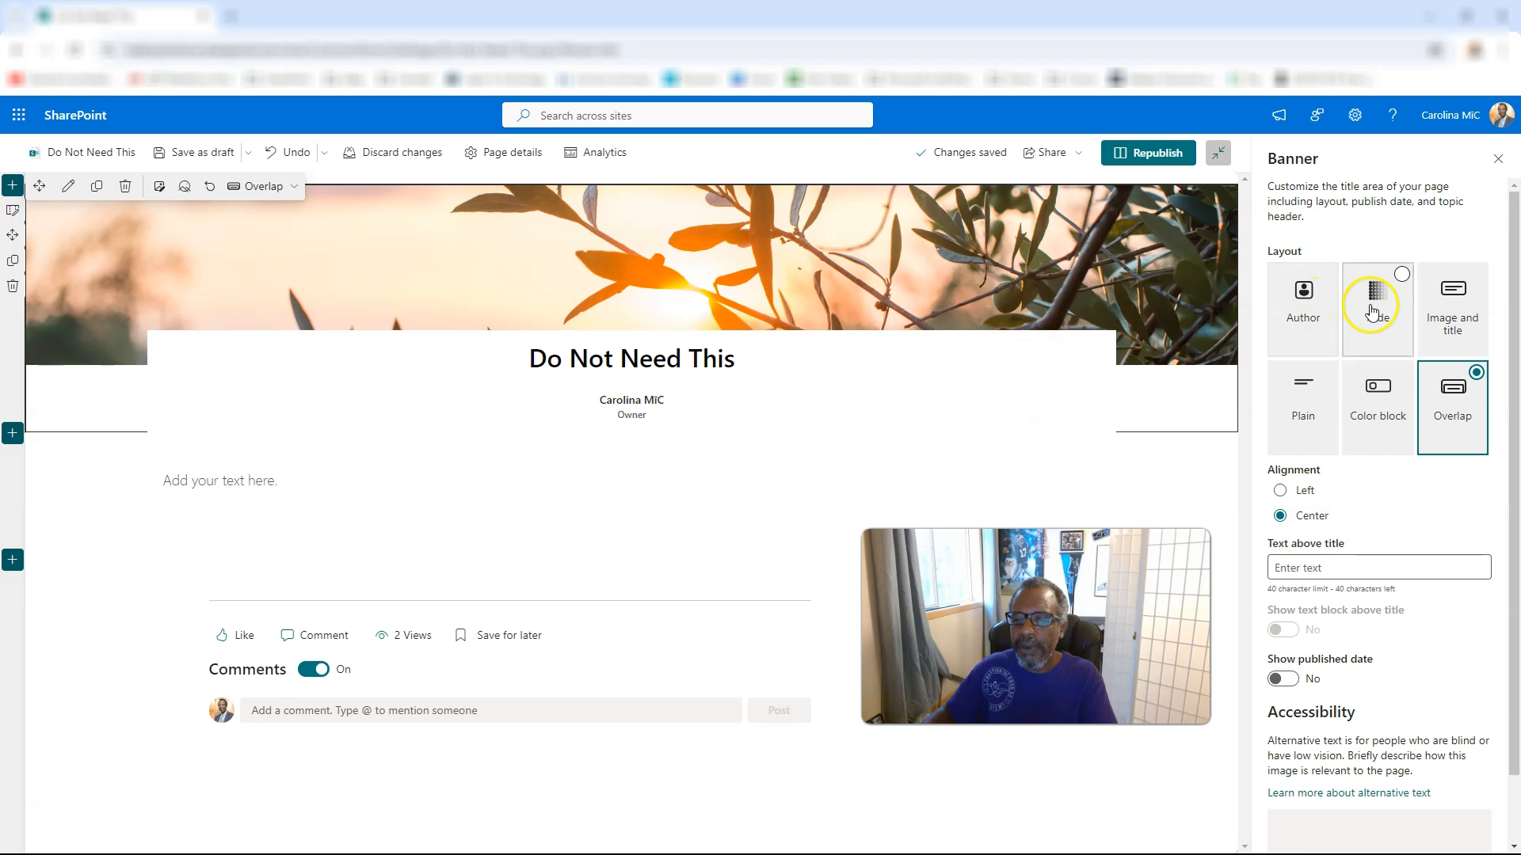
pyautogui.click(1320, 287)
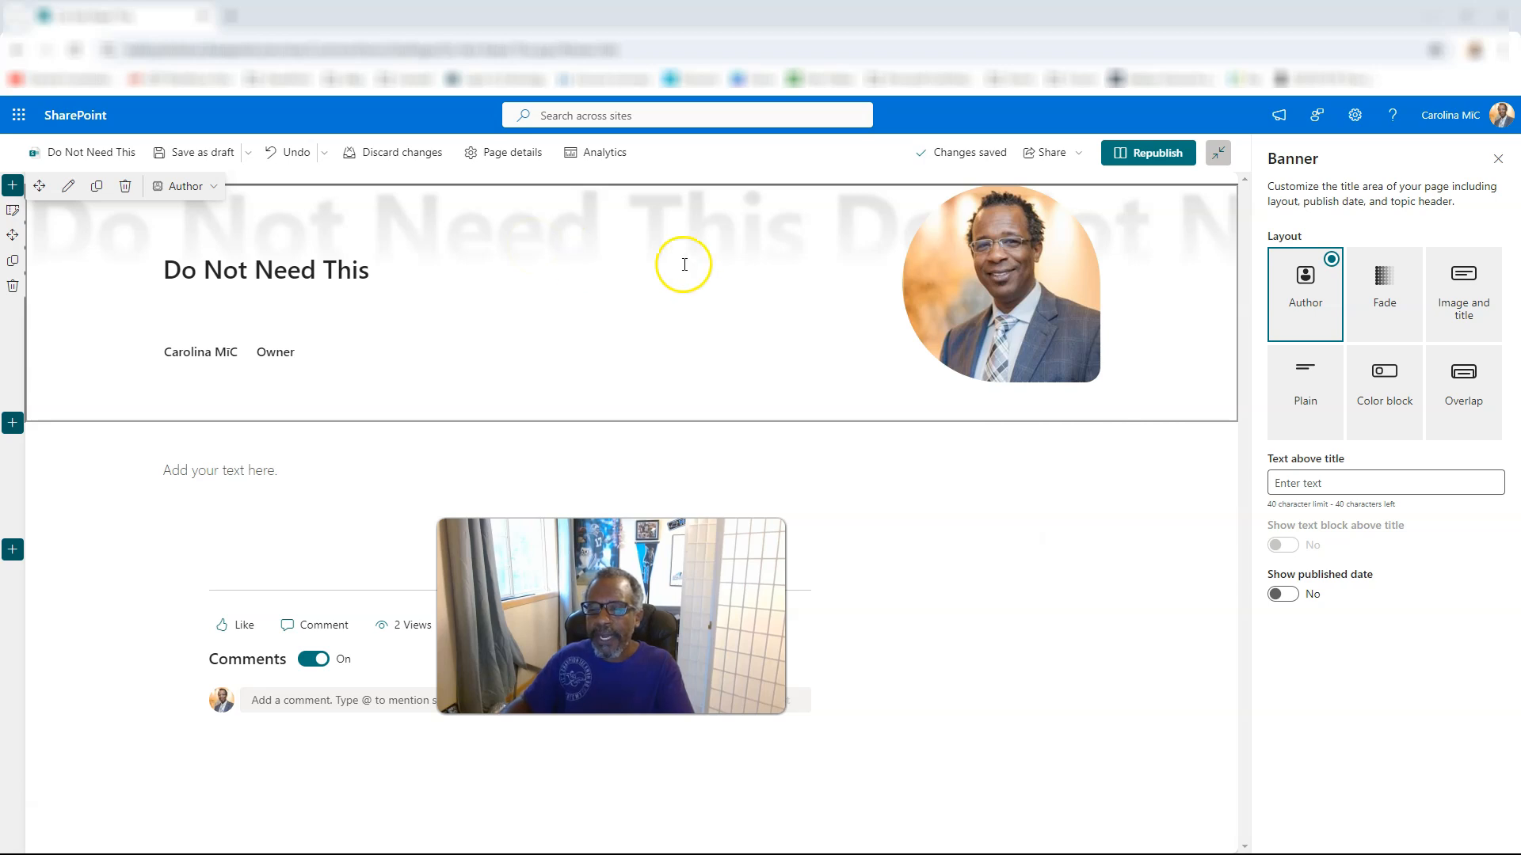
# Enter "Text Above Title" as the banner's text above the title, and test its text block's visibility setting, leaving it shown
pyautogui.click(1297, 483)
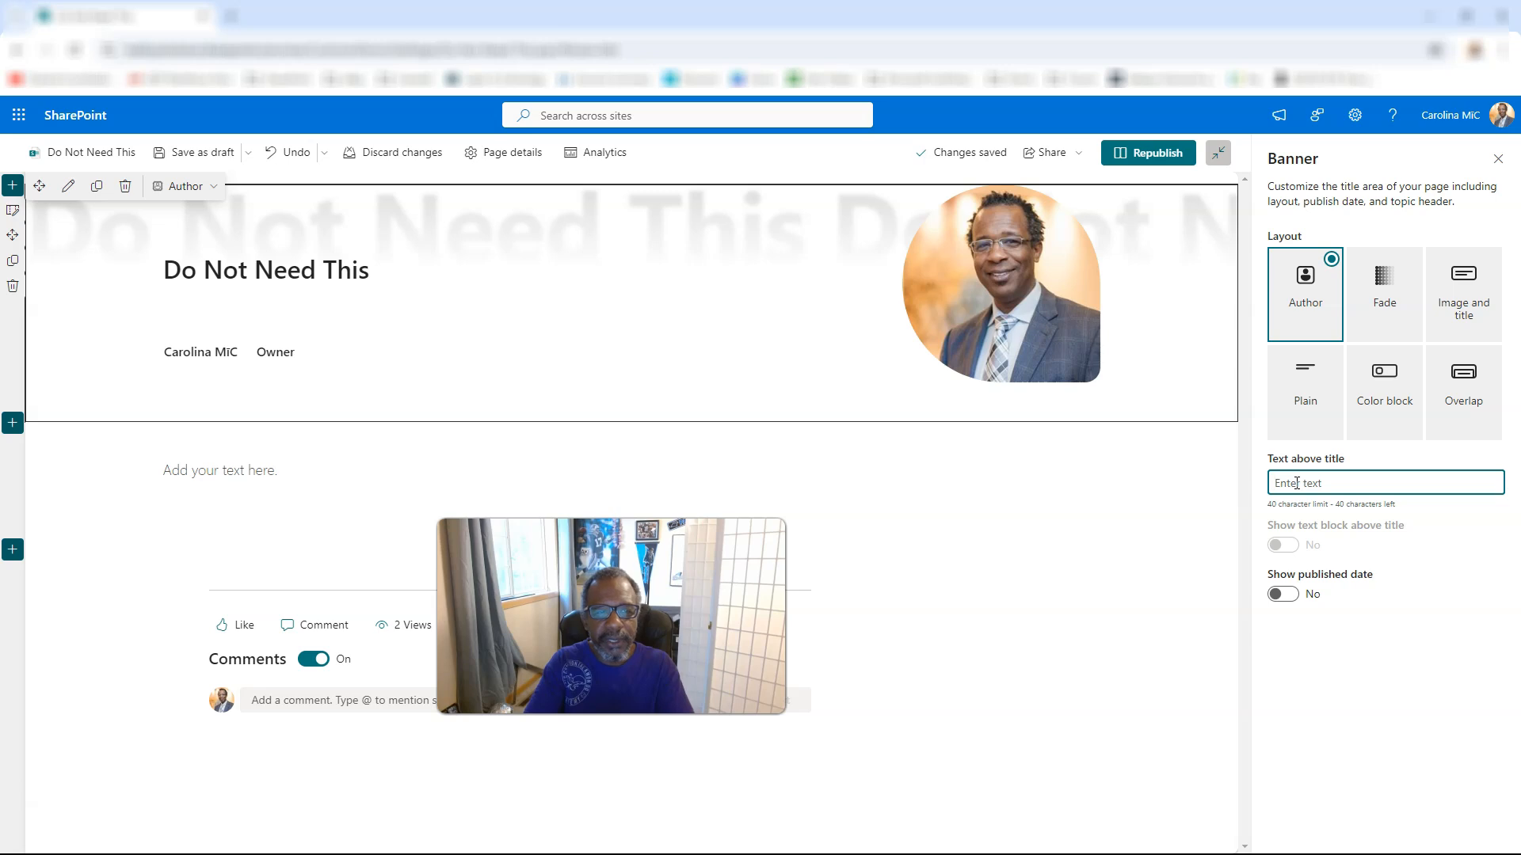
pyautogui.write('Text A')
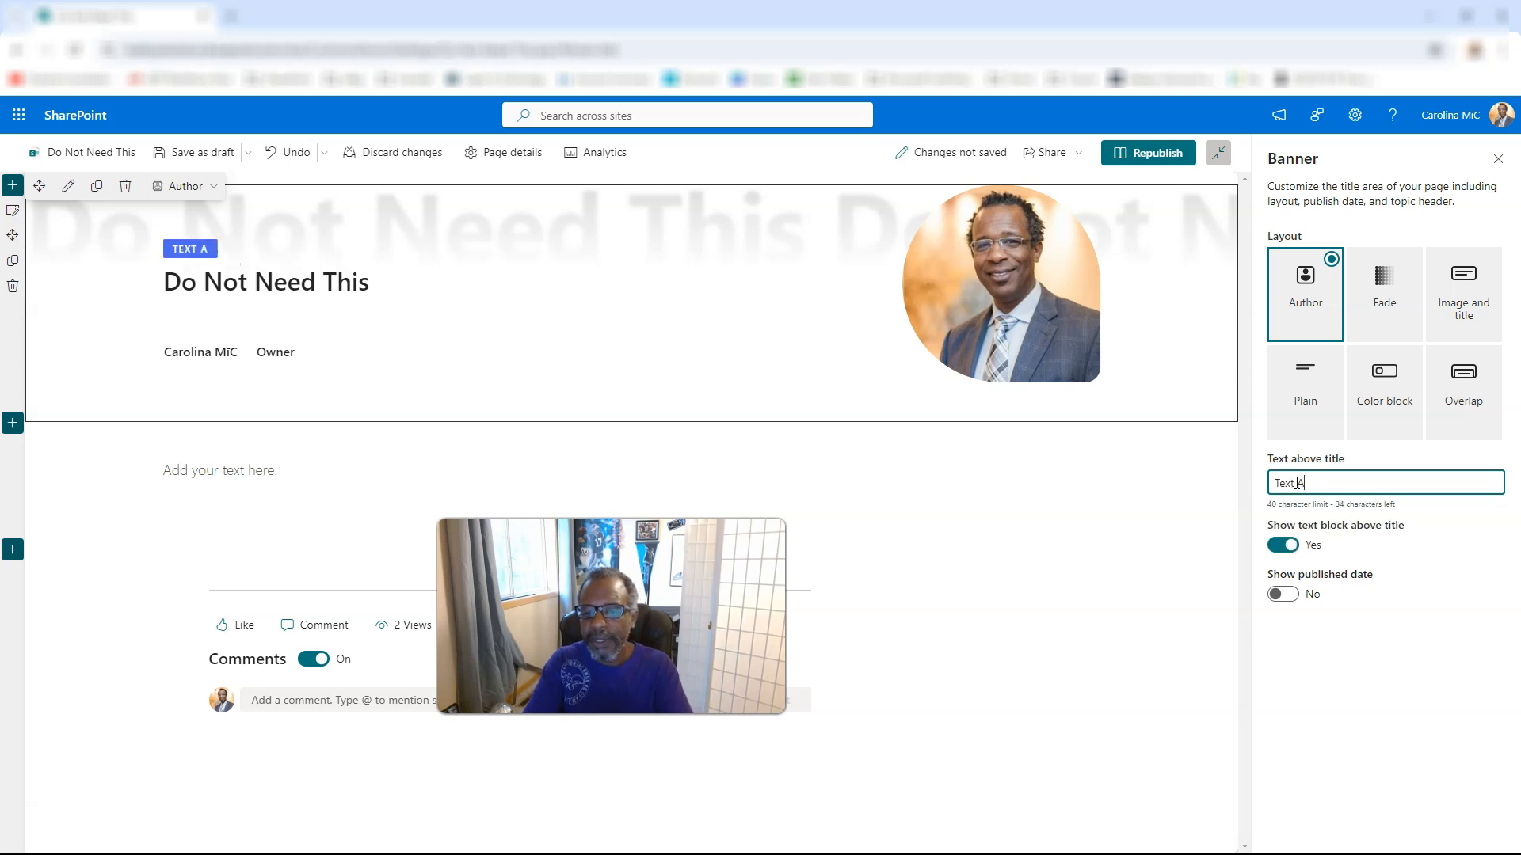
pyautogui.write('bove Title')
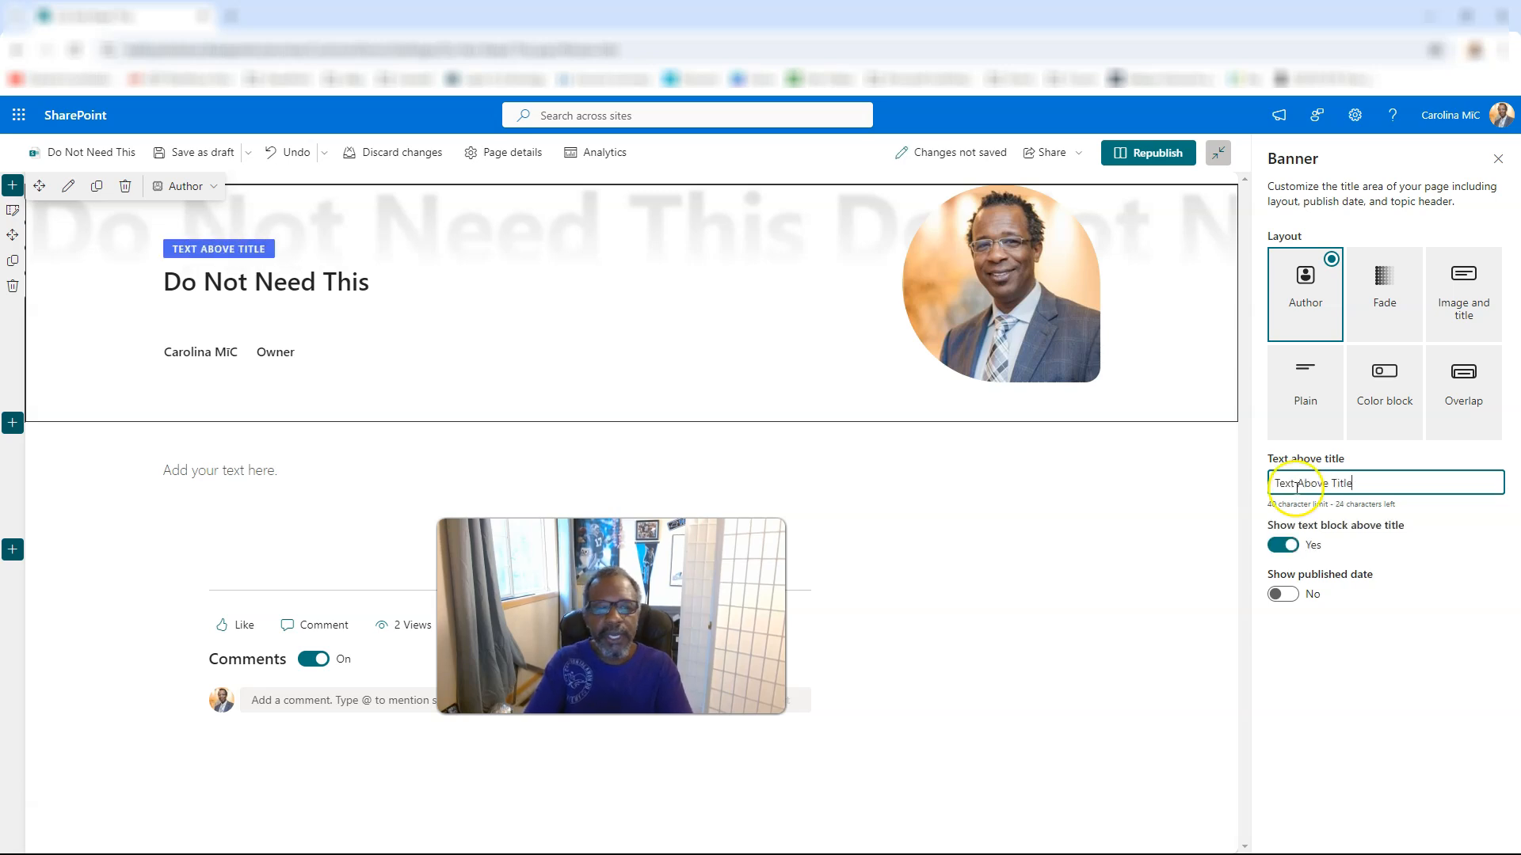
pyautogui.click(1284, 546)
pyautogui.click(1284, 545)
pyautogui.click(1284, 545)
# Show the published date on the banner and republish the page
pyautogui.click(1277, 588)
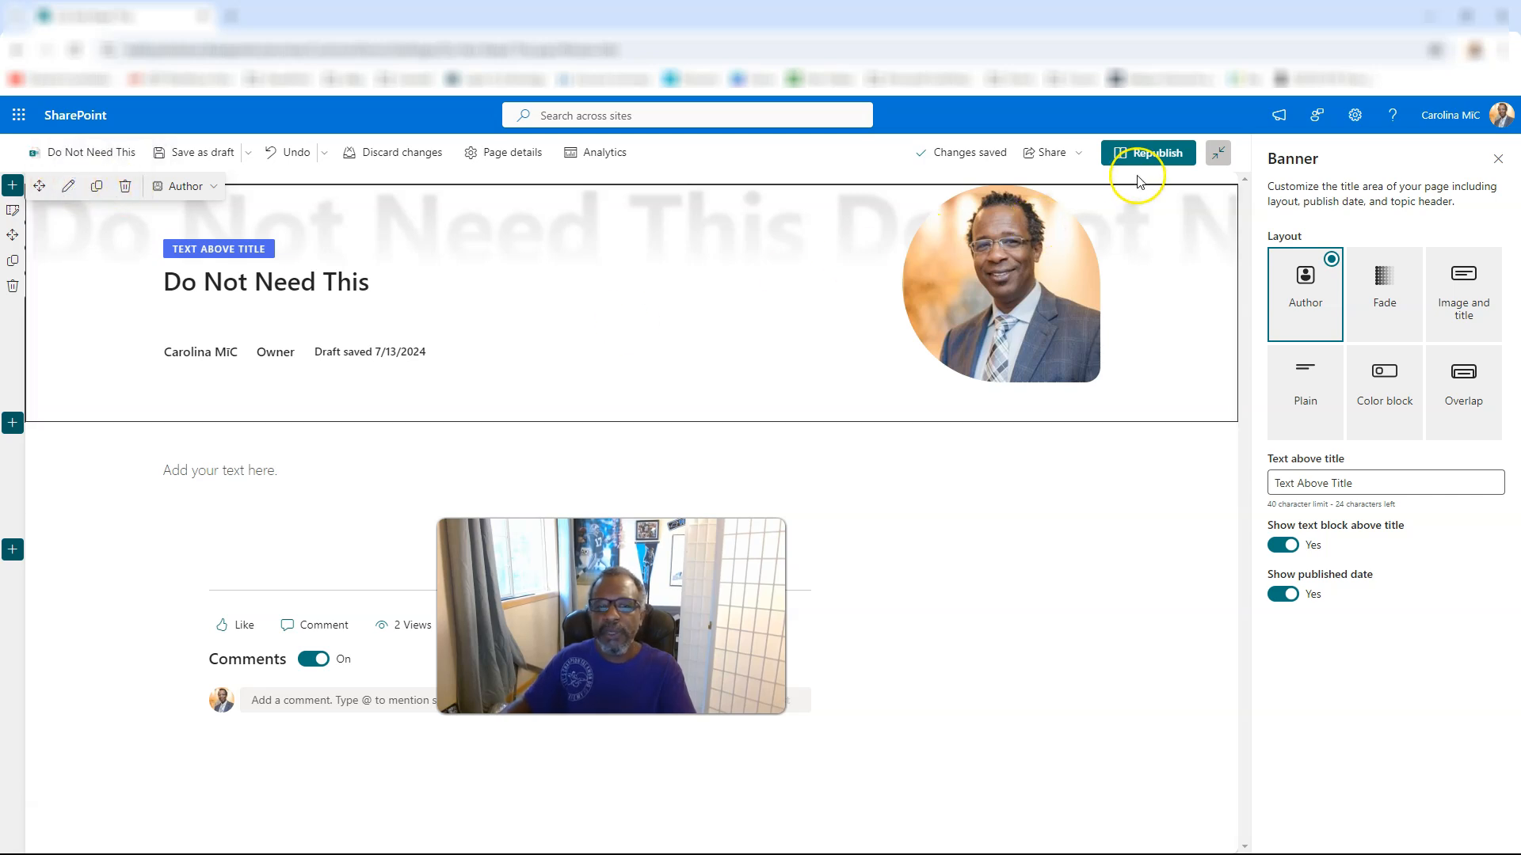
pyautogui.click(1153, 156)
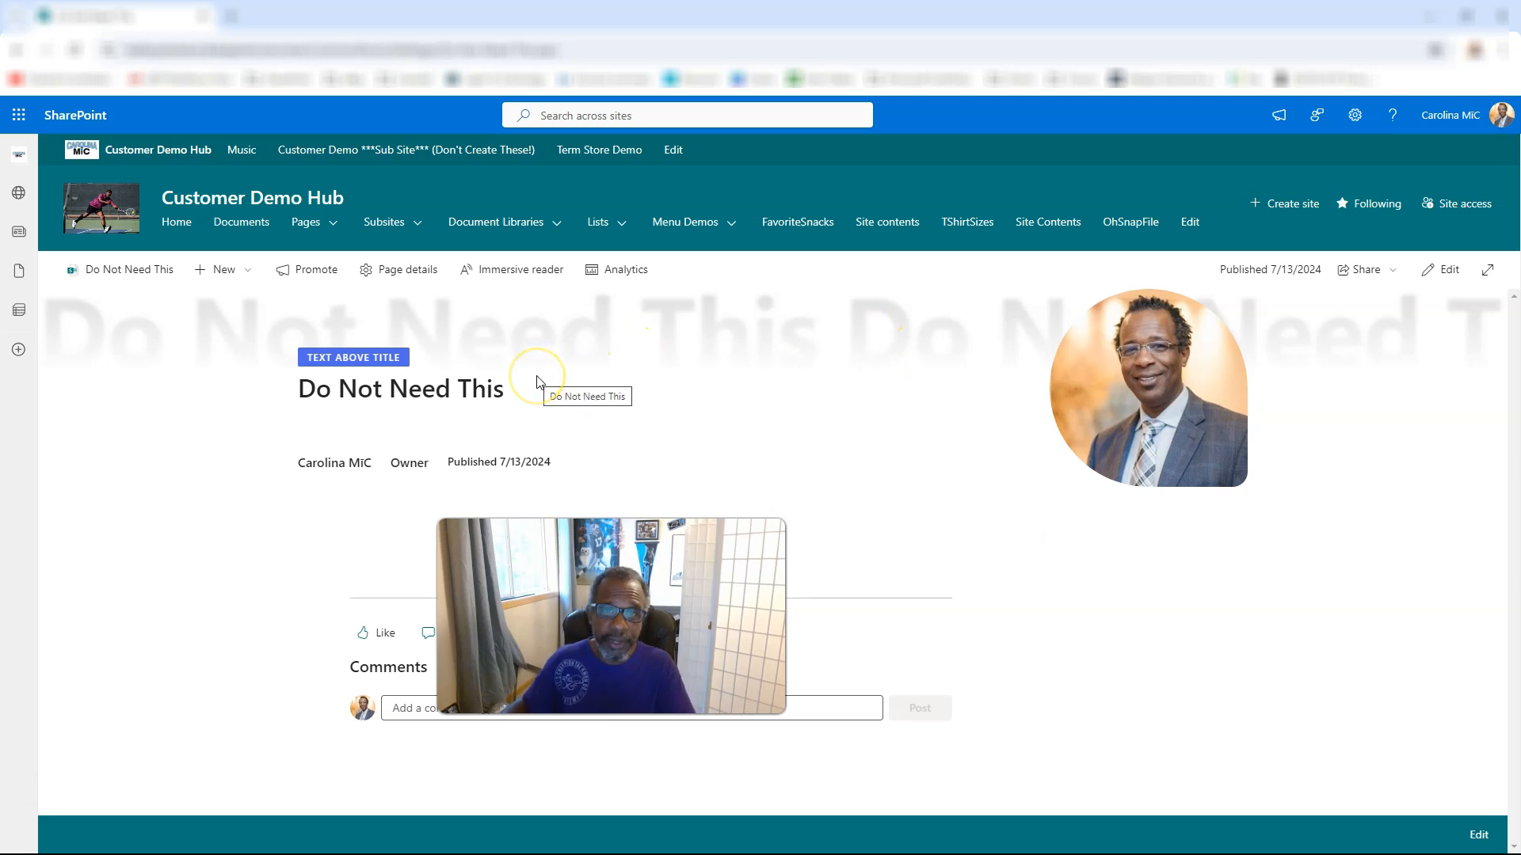
# Reopen the page for editing and set the banner layout to Fade
pyautogui.click(1456, 270)
pyautogui.click(185, 186)
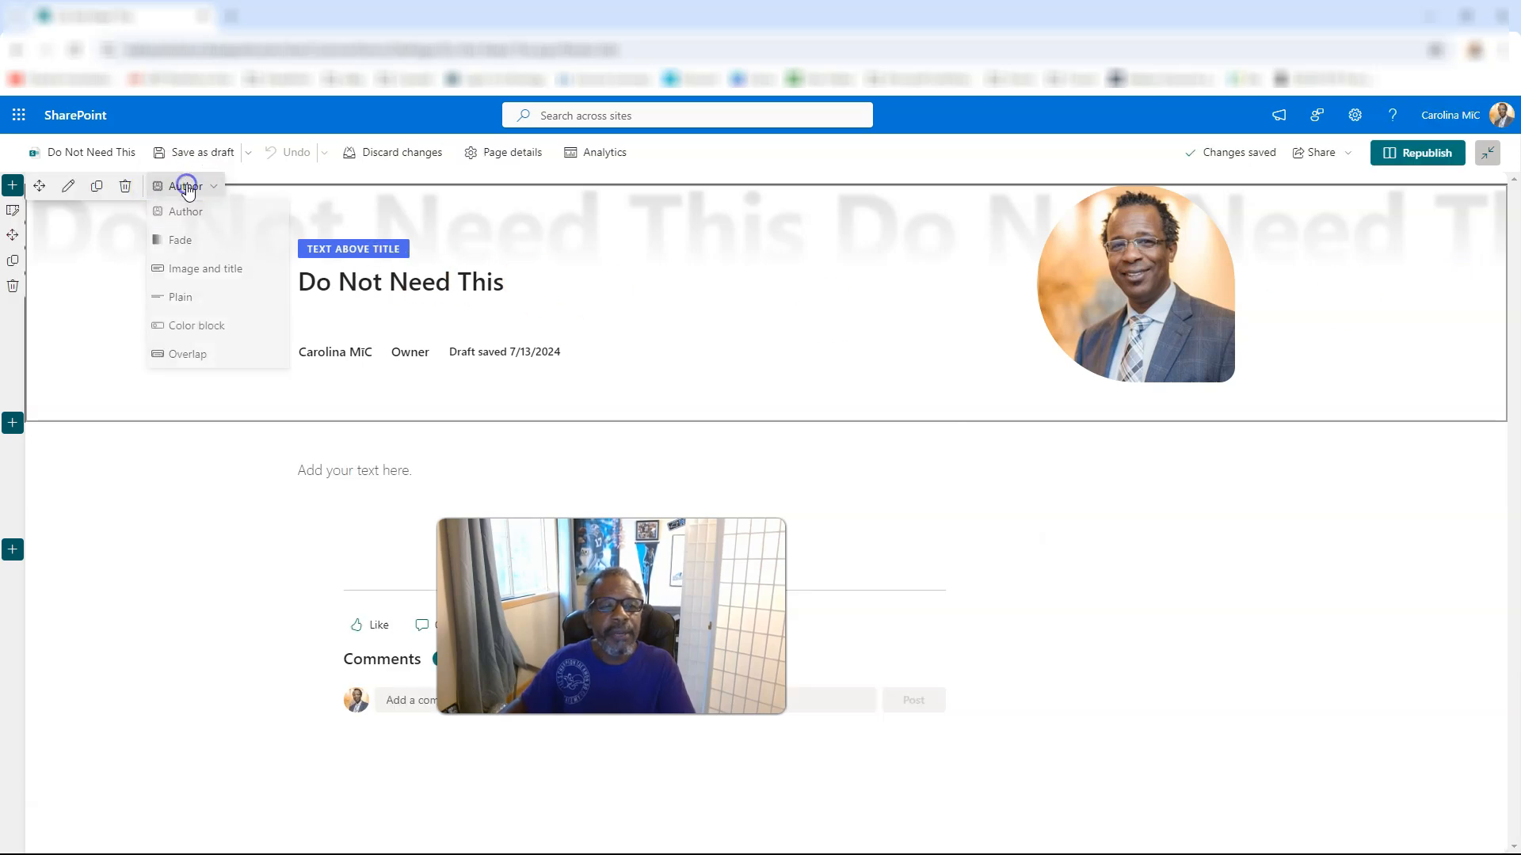
pyautogui.click(181, 245)
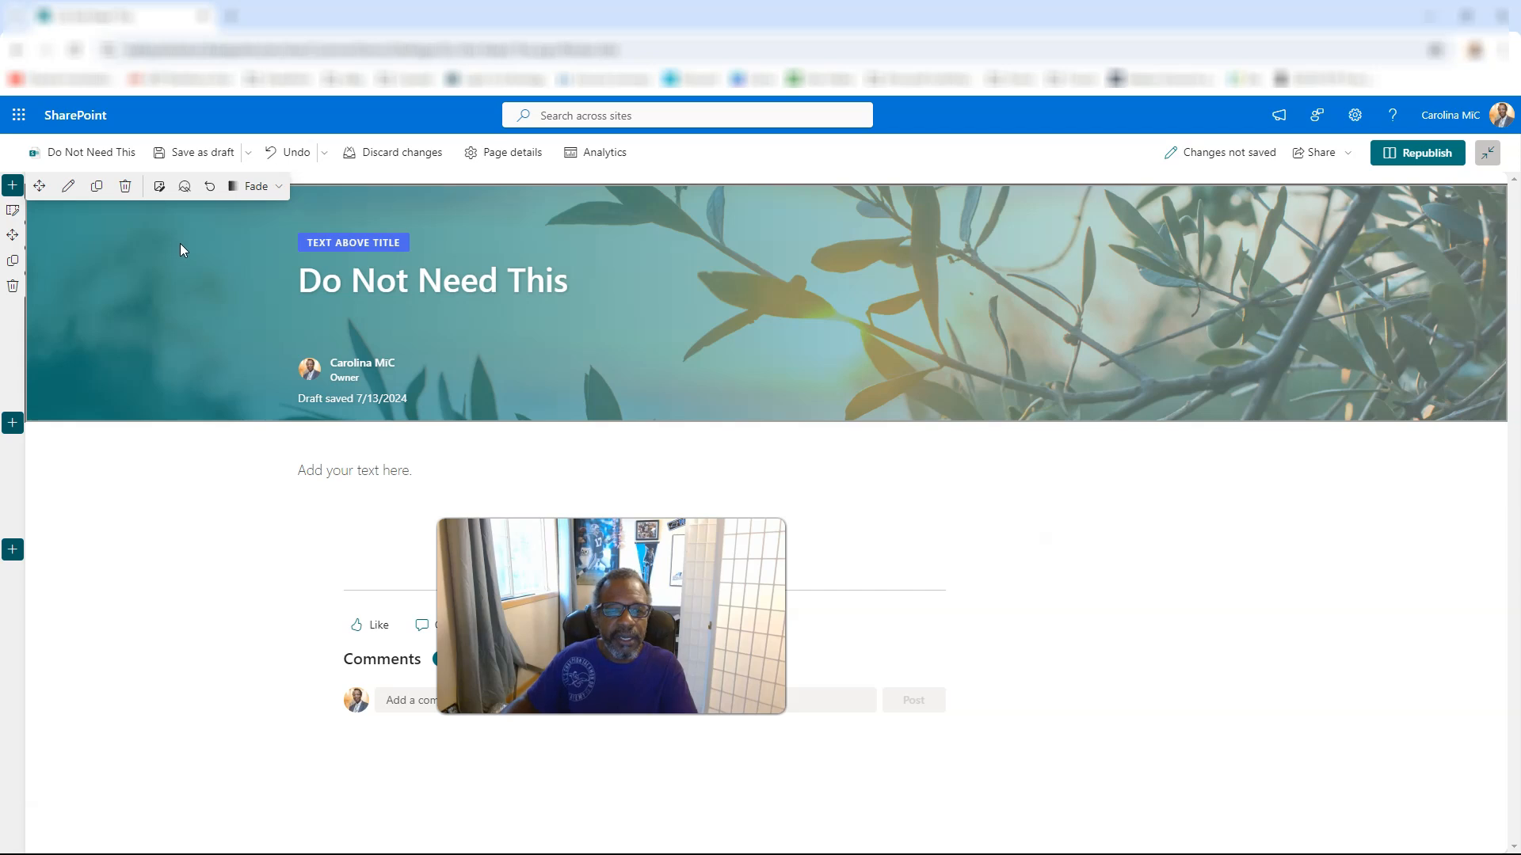
pyautogui.click(260, 265)
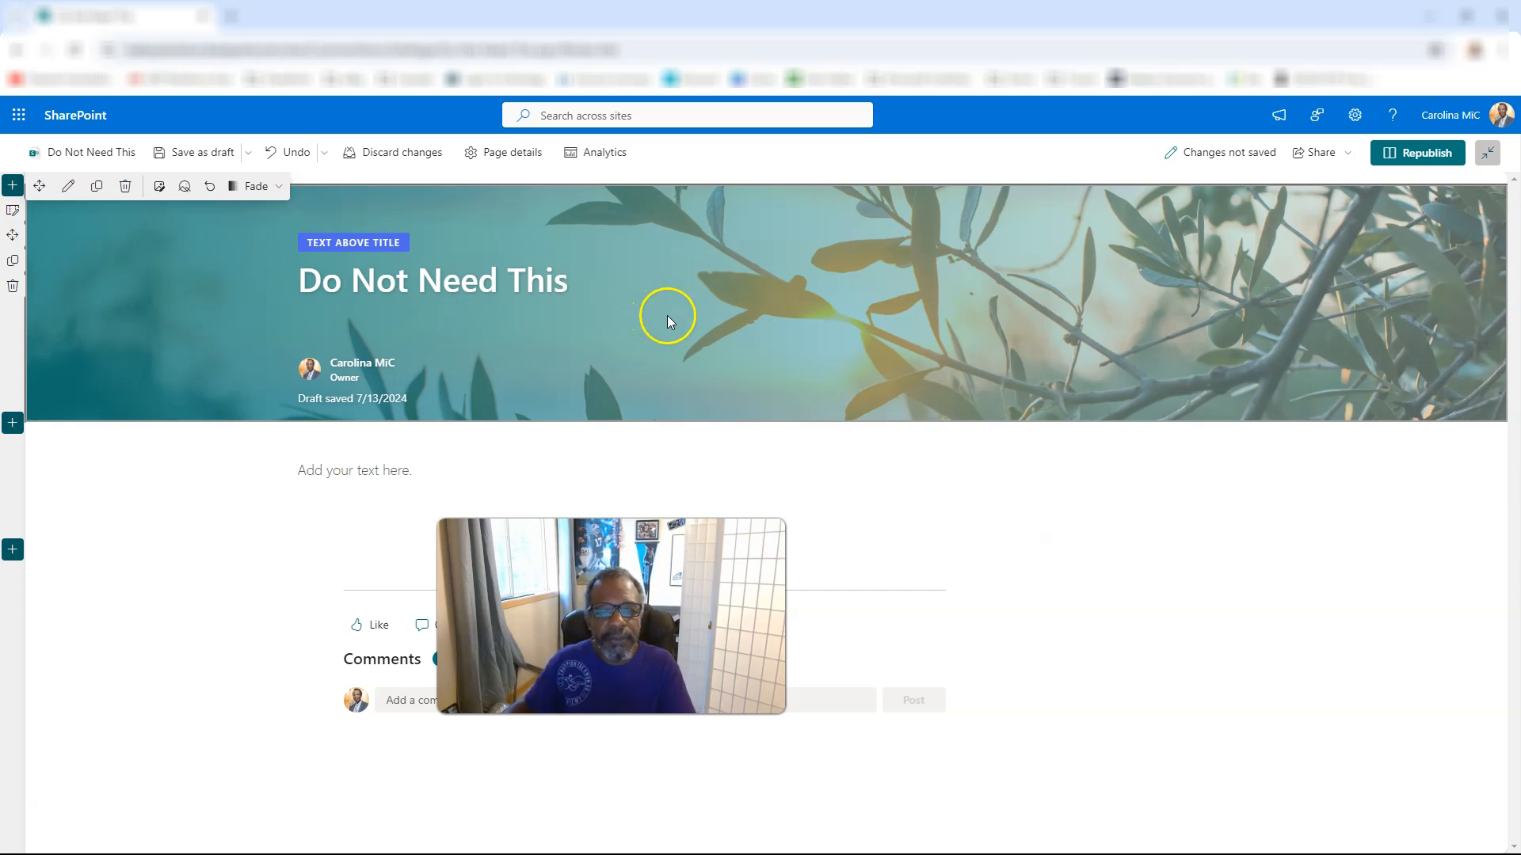
# Try the Image and title layout on the banner, and switch back to Fade
pyautogui.click(255, 187)
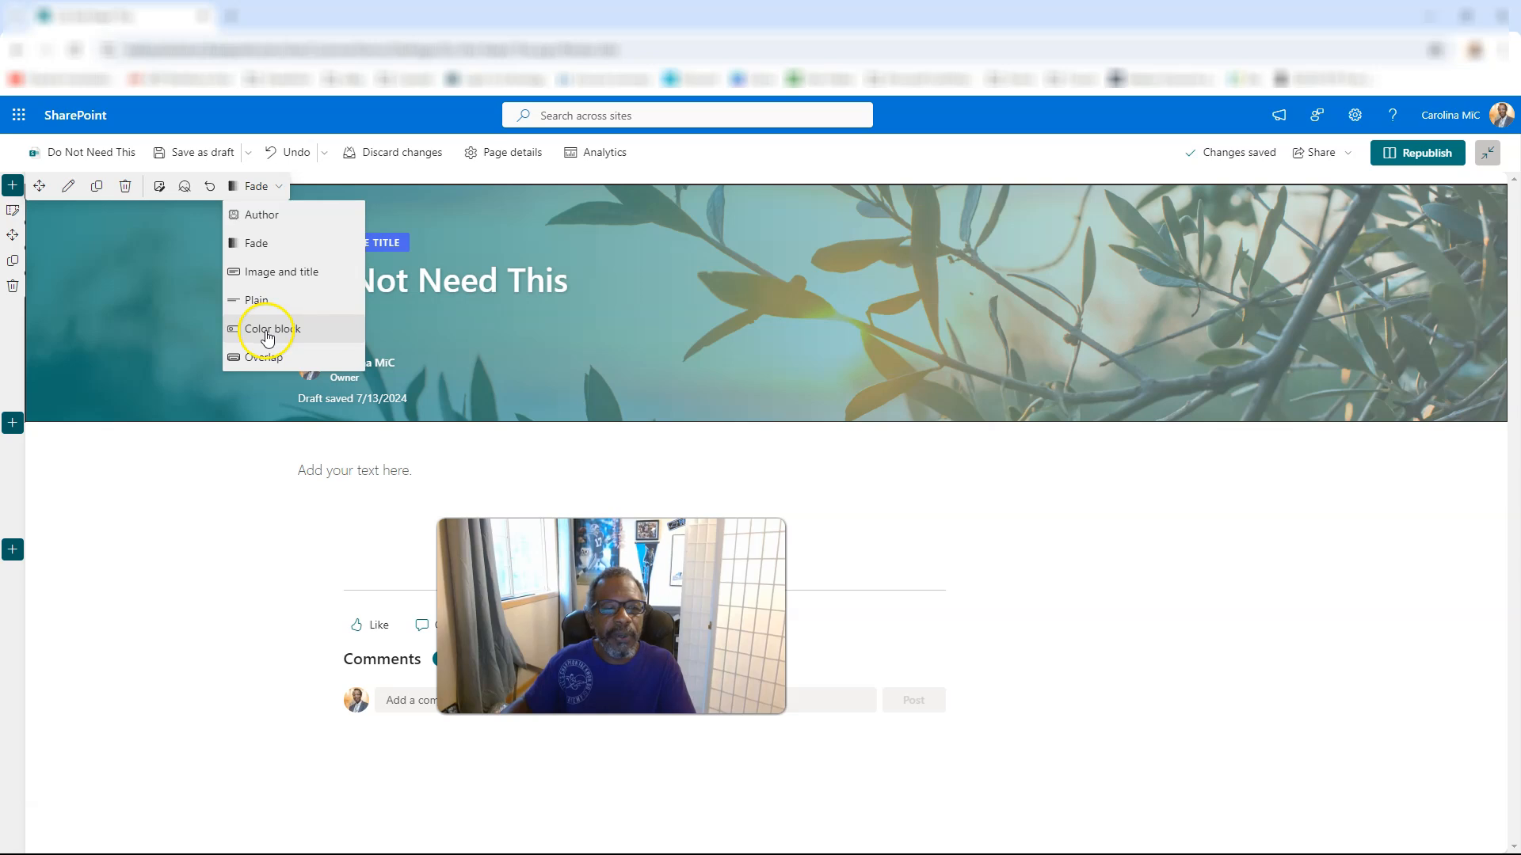
pyautogui.click(265, 272)
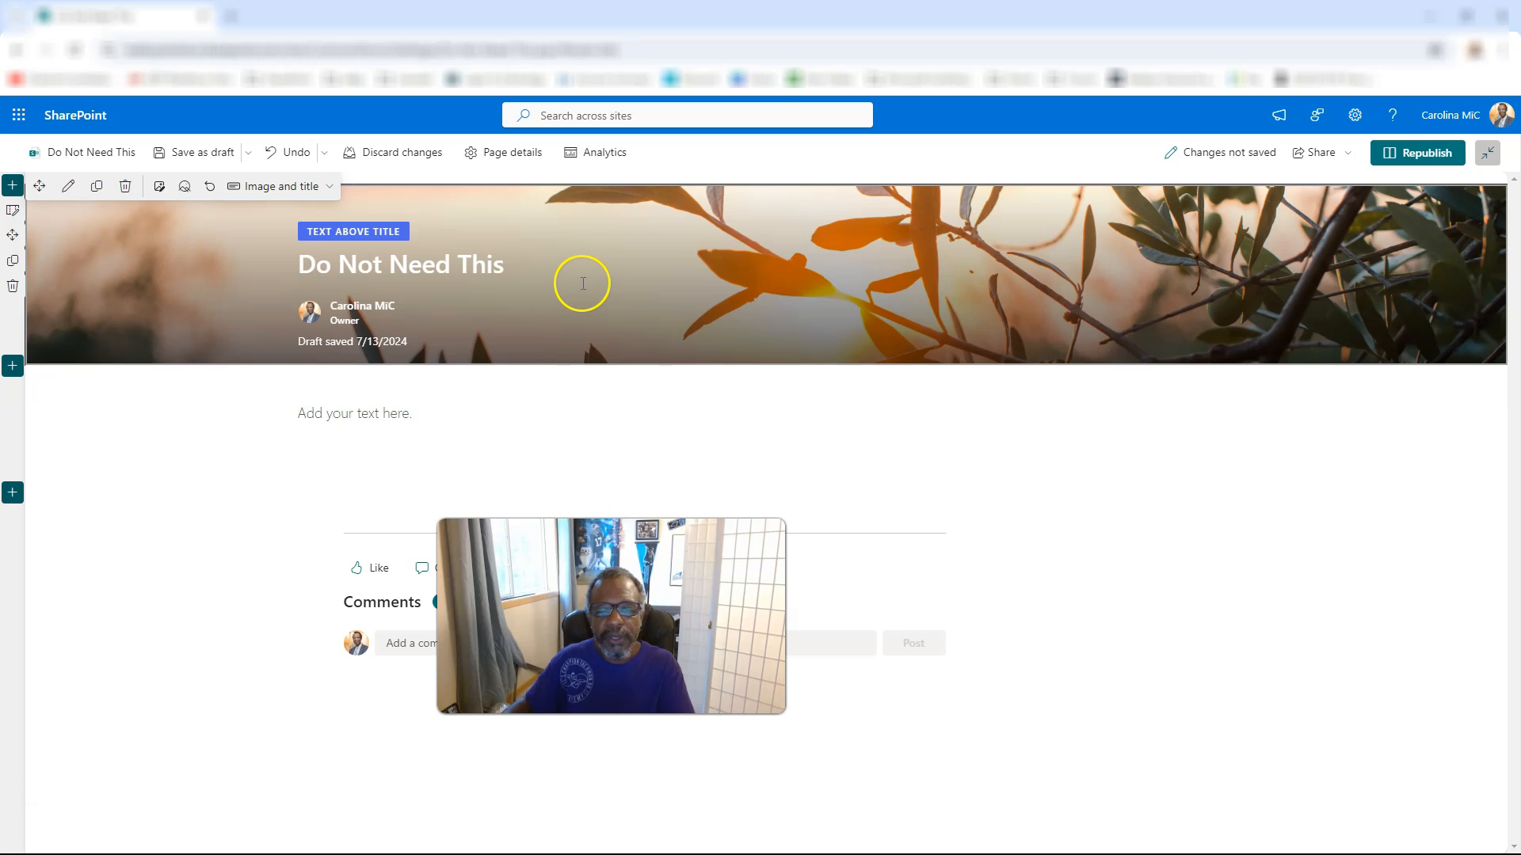
pyautogui.click(336, 190)
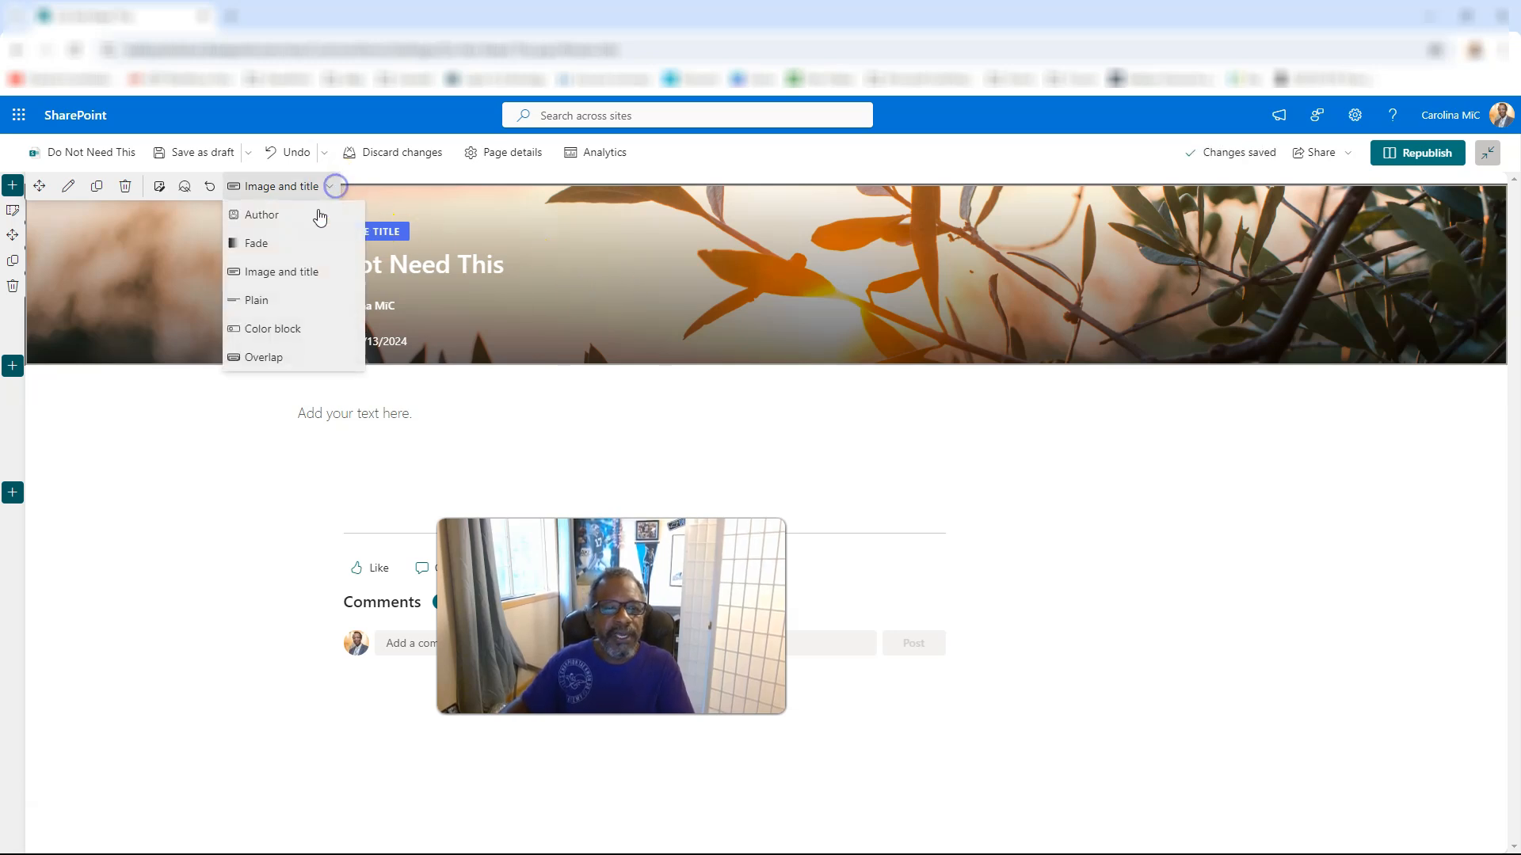
pyautogui.click(276, 244)
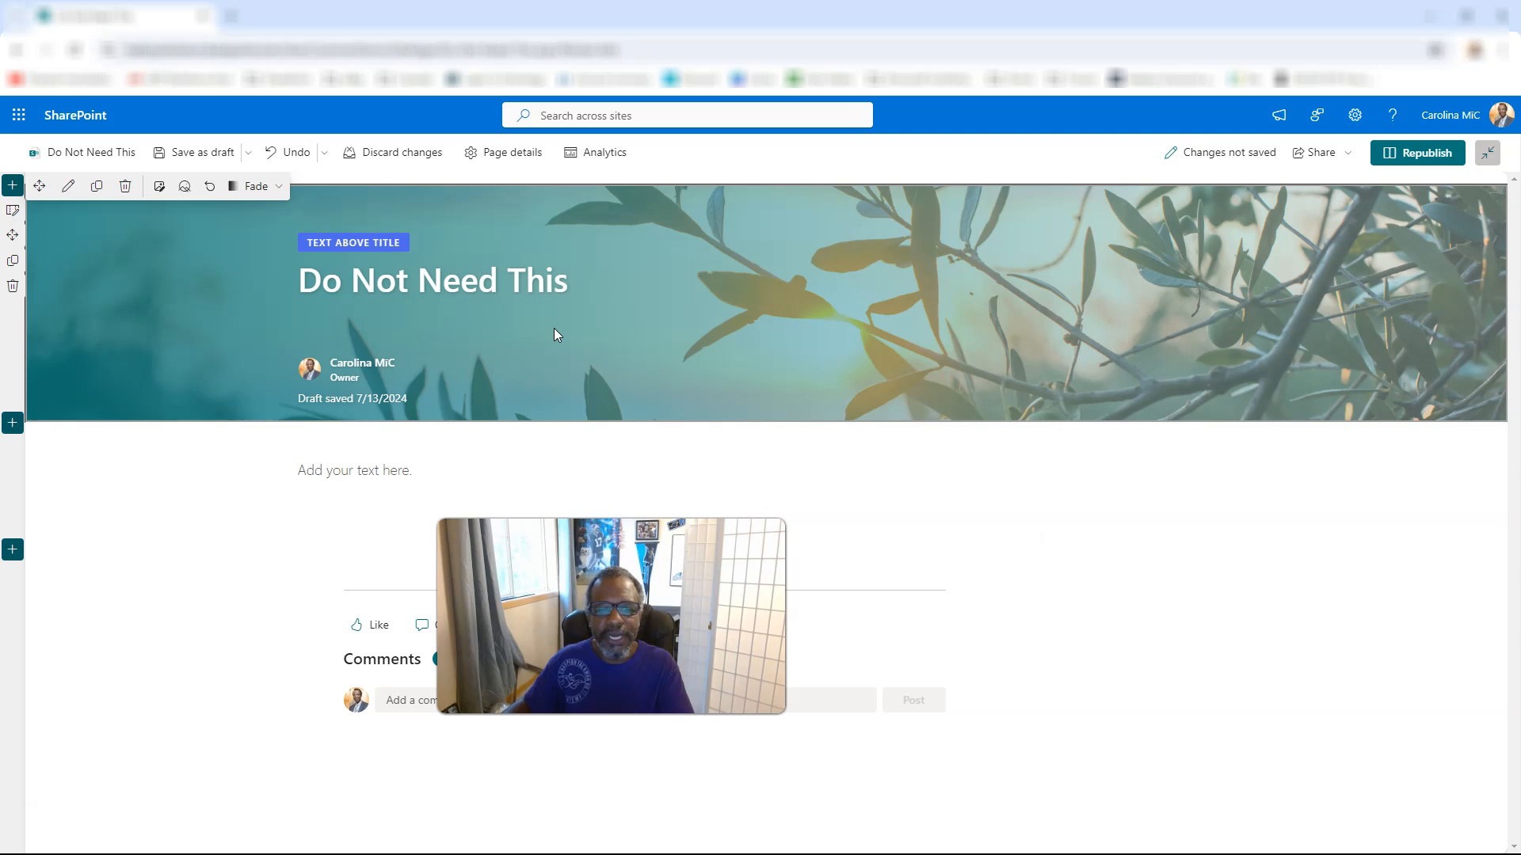
# Open the banner's properties to review the Fade options, and try the Image and title and Overlap layouts
pyautogui.click(68, 185)
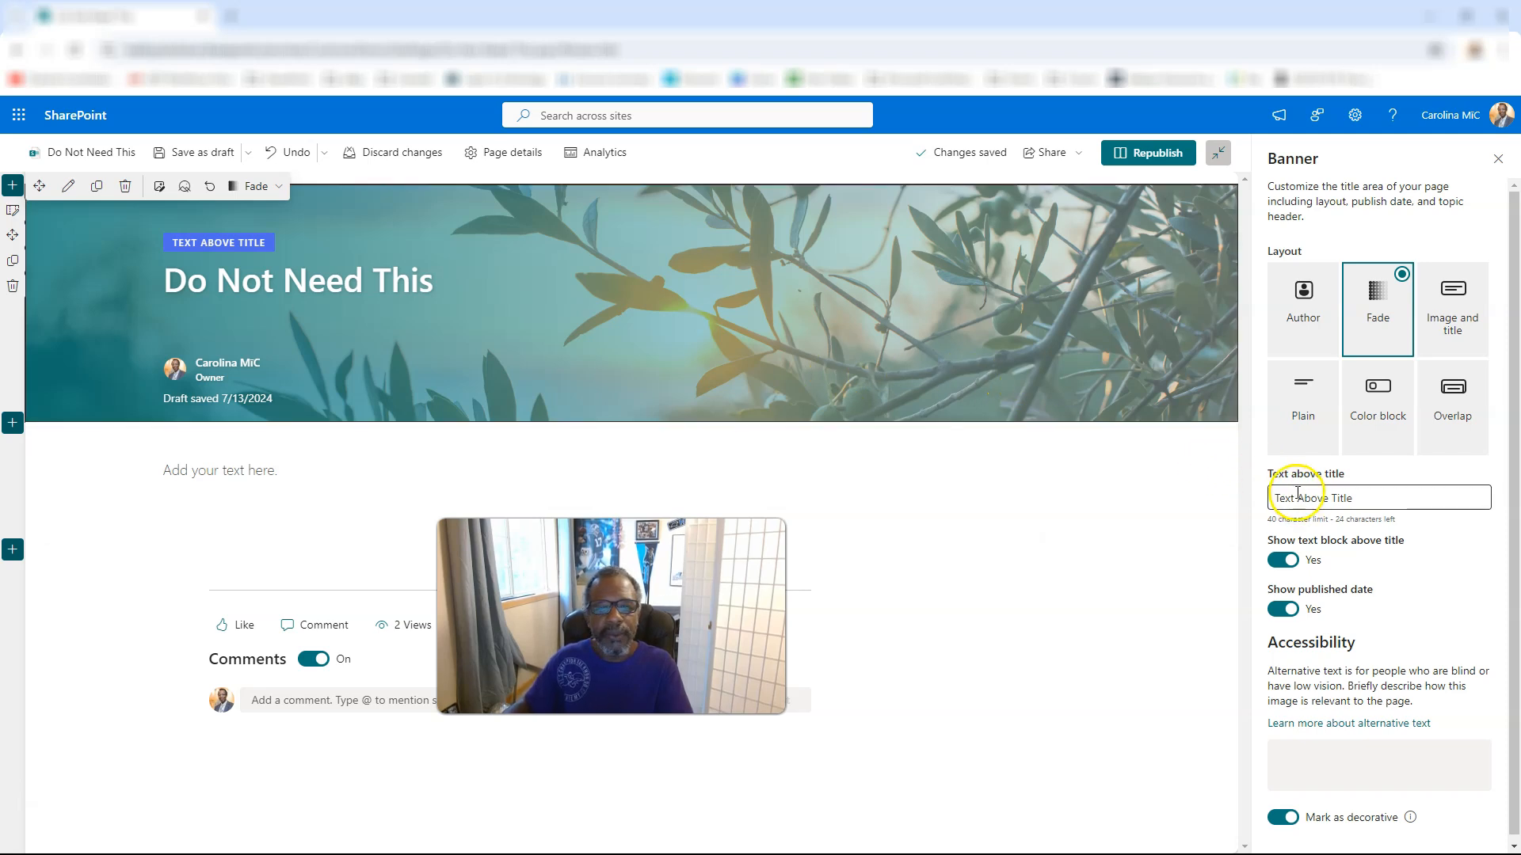
pyautogui.scroll(-1, 1330, 537)
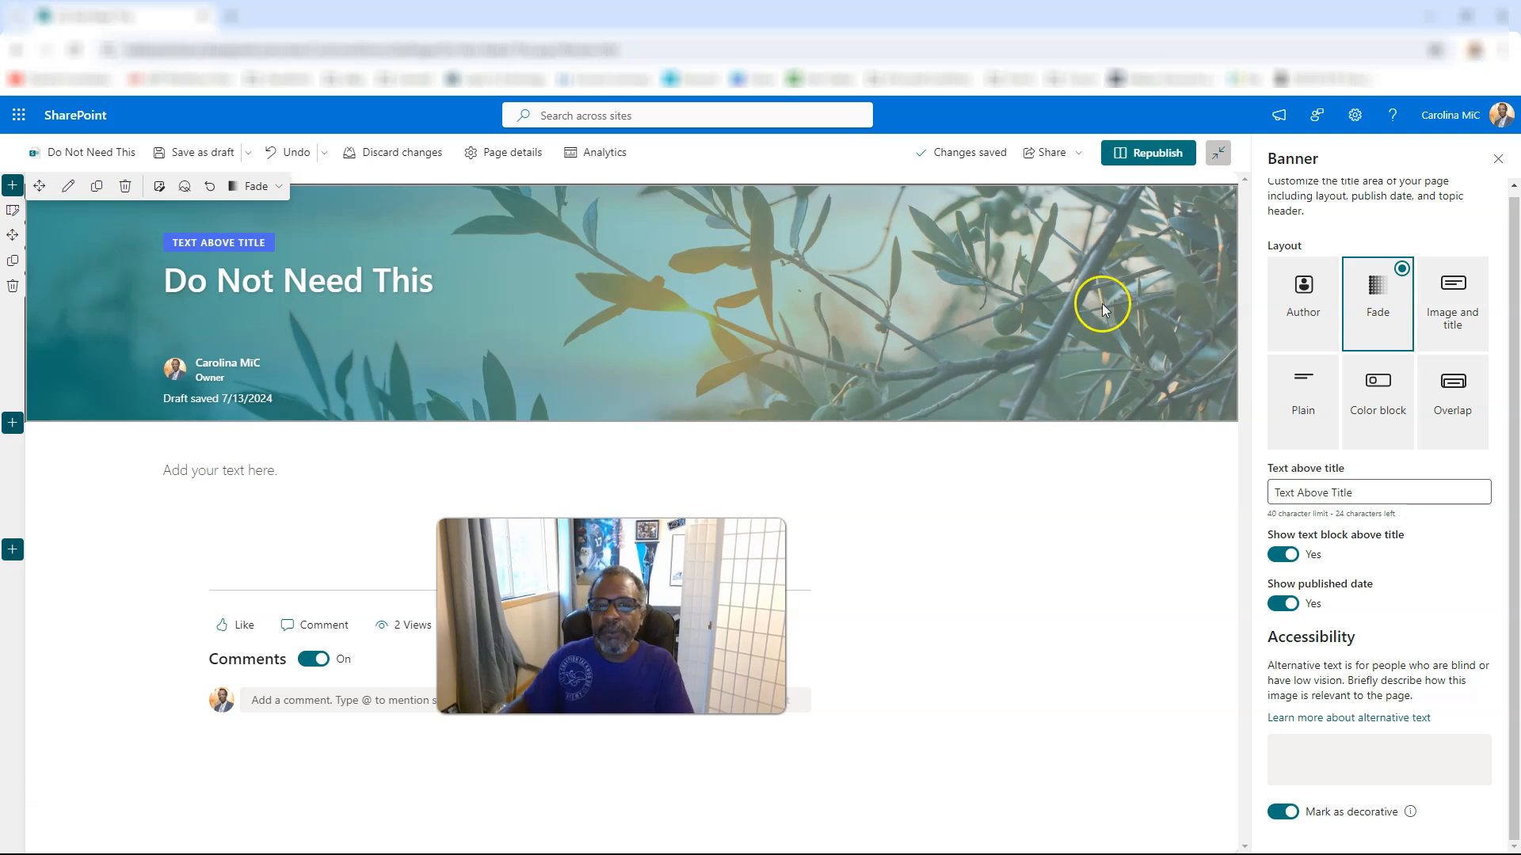
pyautogui.click(259, 190)
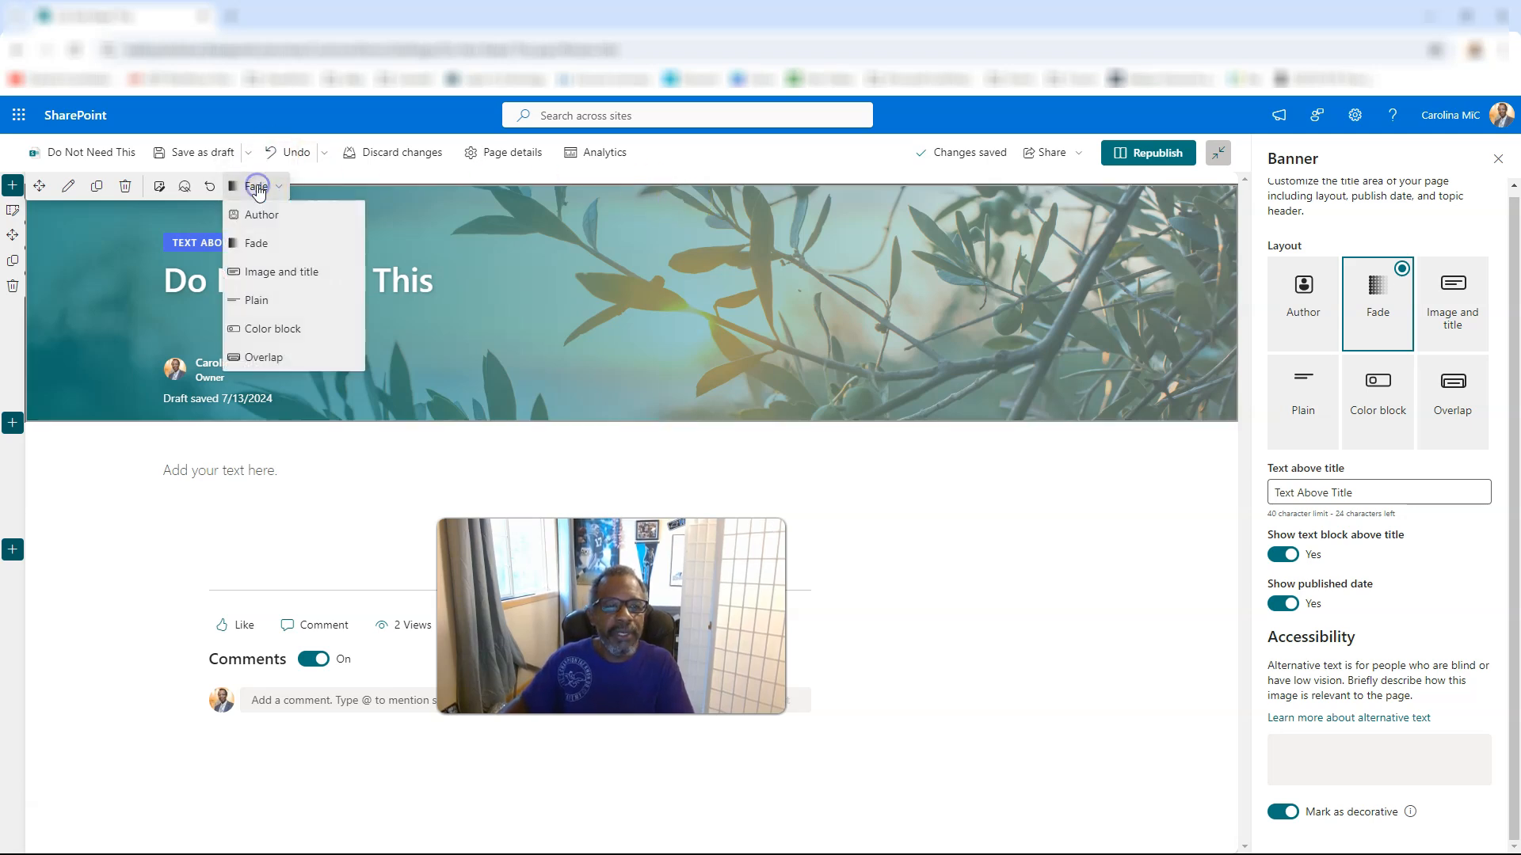
pyautogui.click(263, 273)
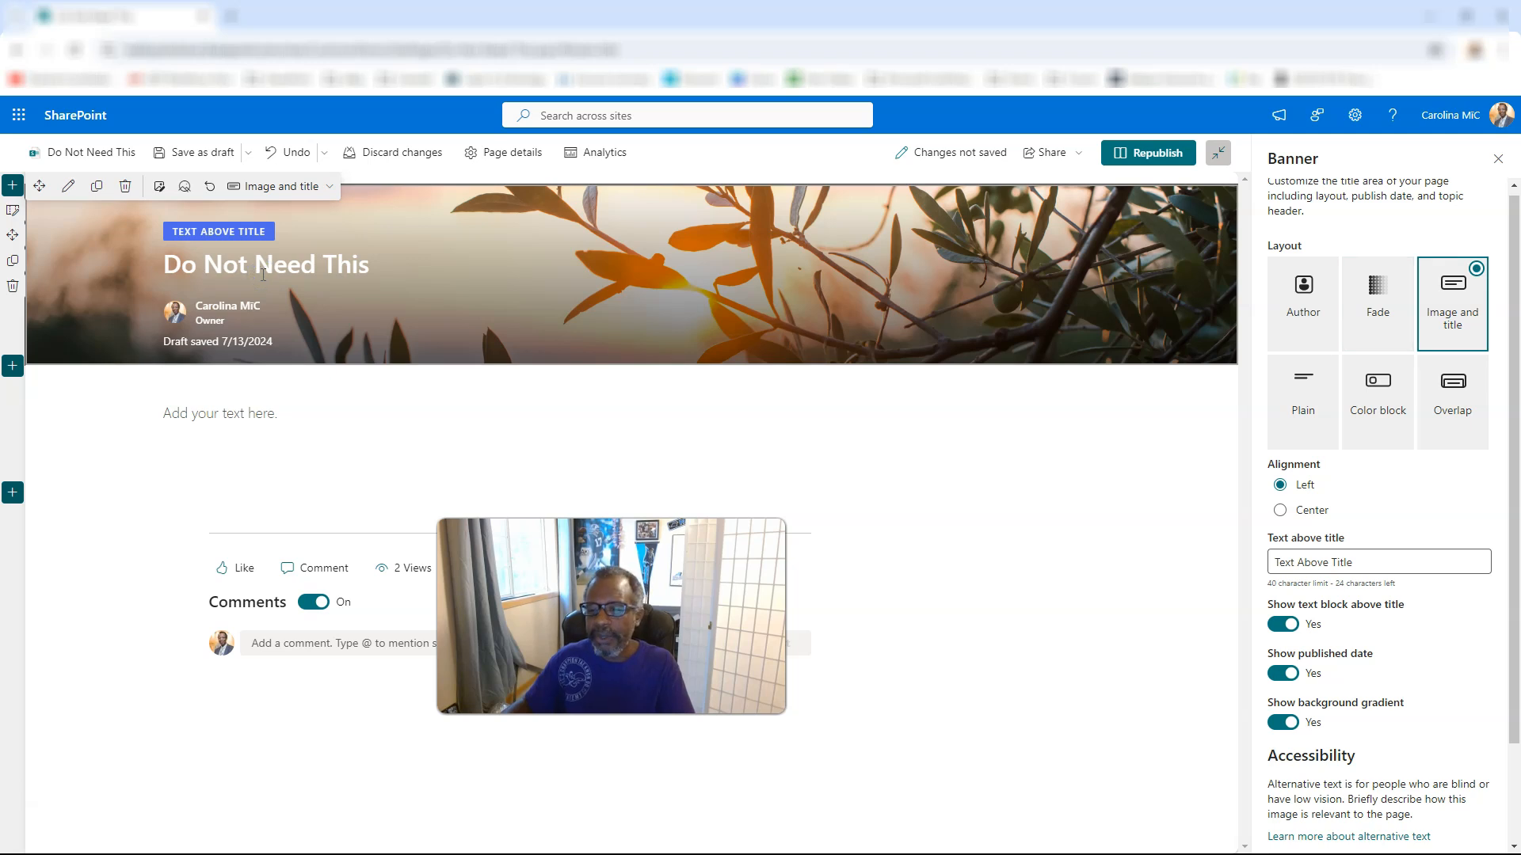
pyautogui.click(271, 184)
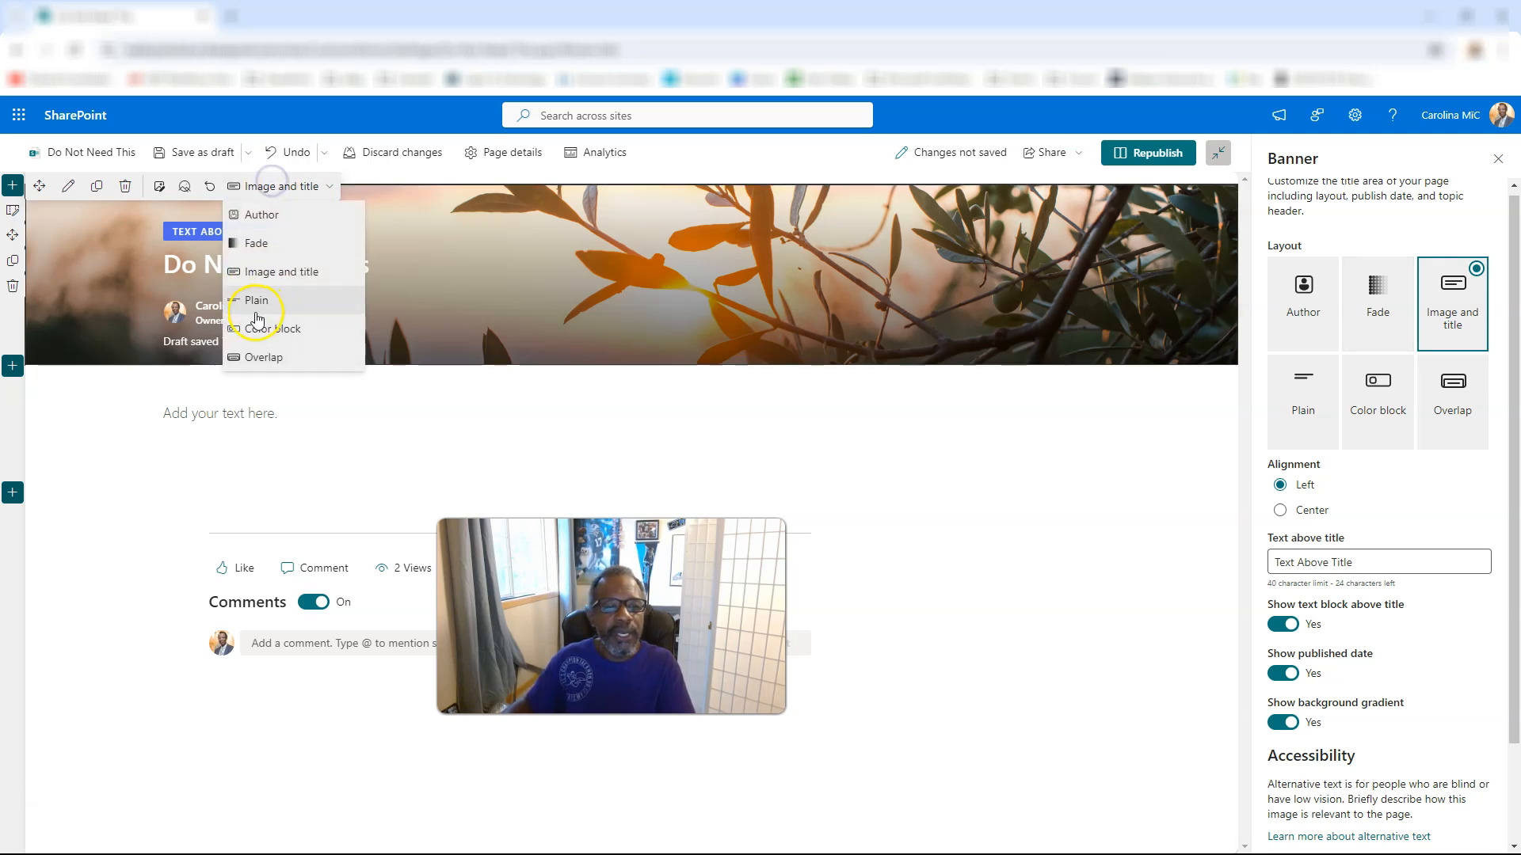
pyautogui.click(261, 356)
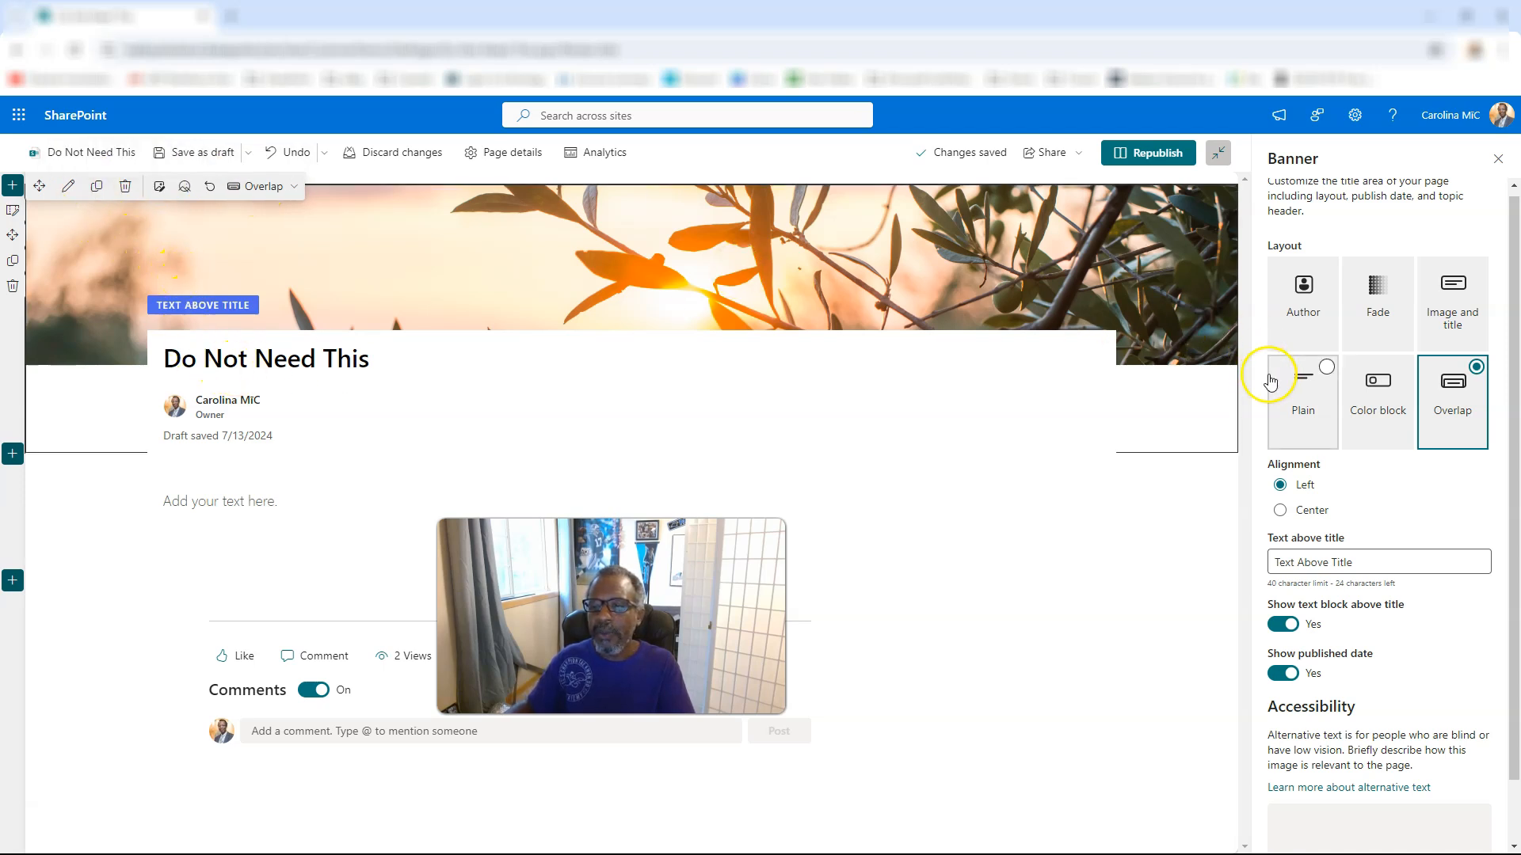
# Try the Color block layout on the banner, switching its alignment between Left and Center and ending on Center
pyautogui.click(1401, 371)
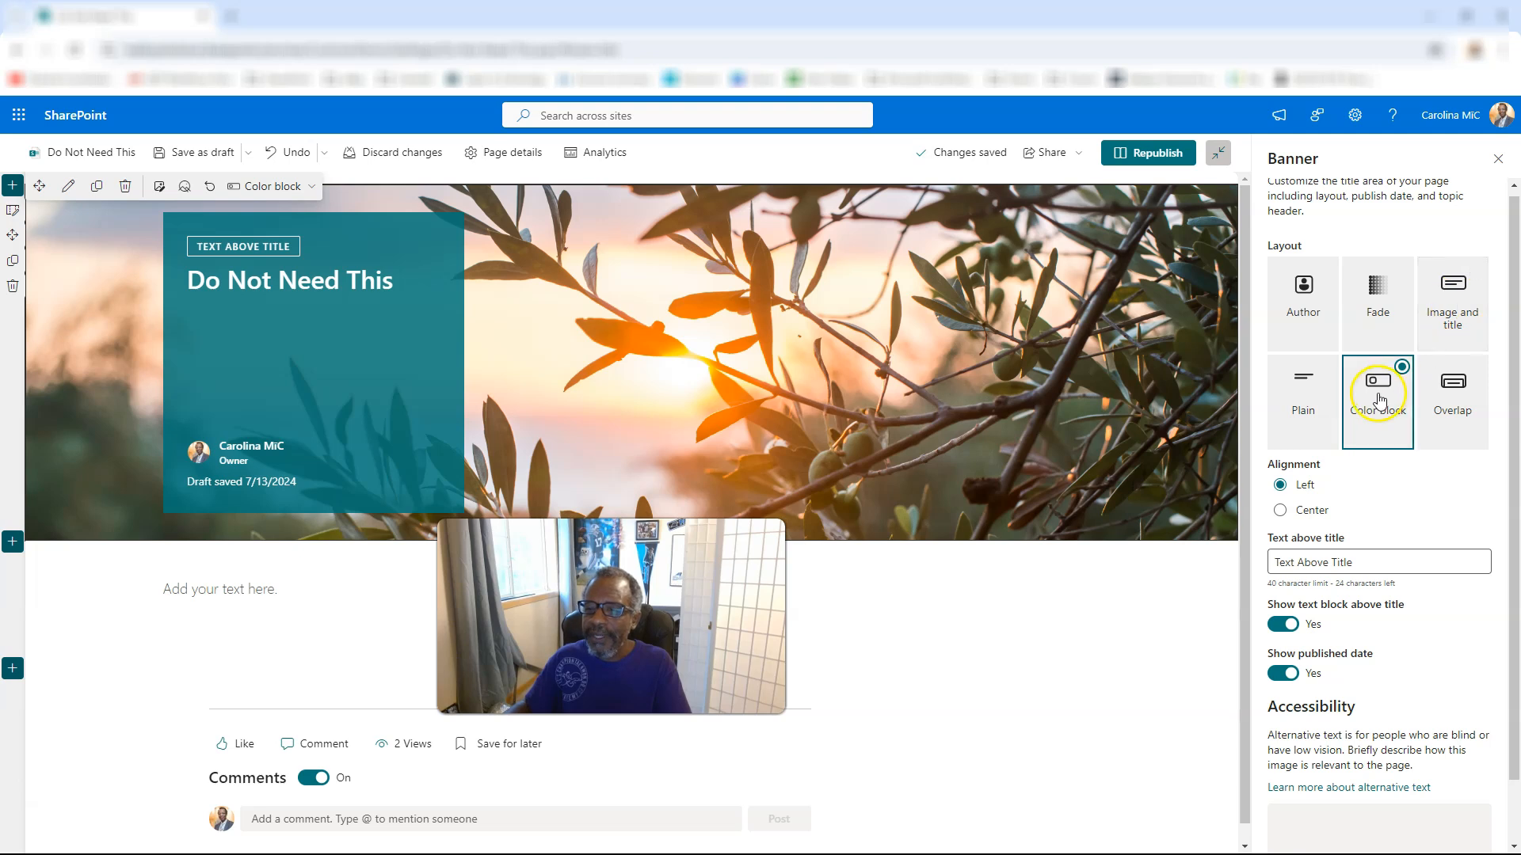
pyautogui.click(1282, 511)
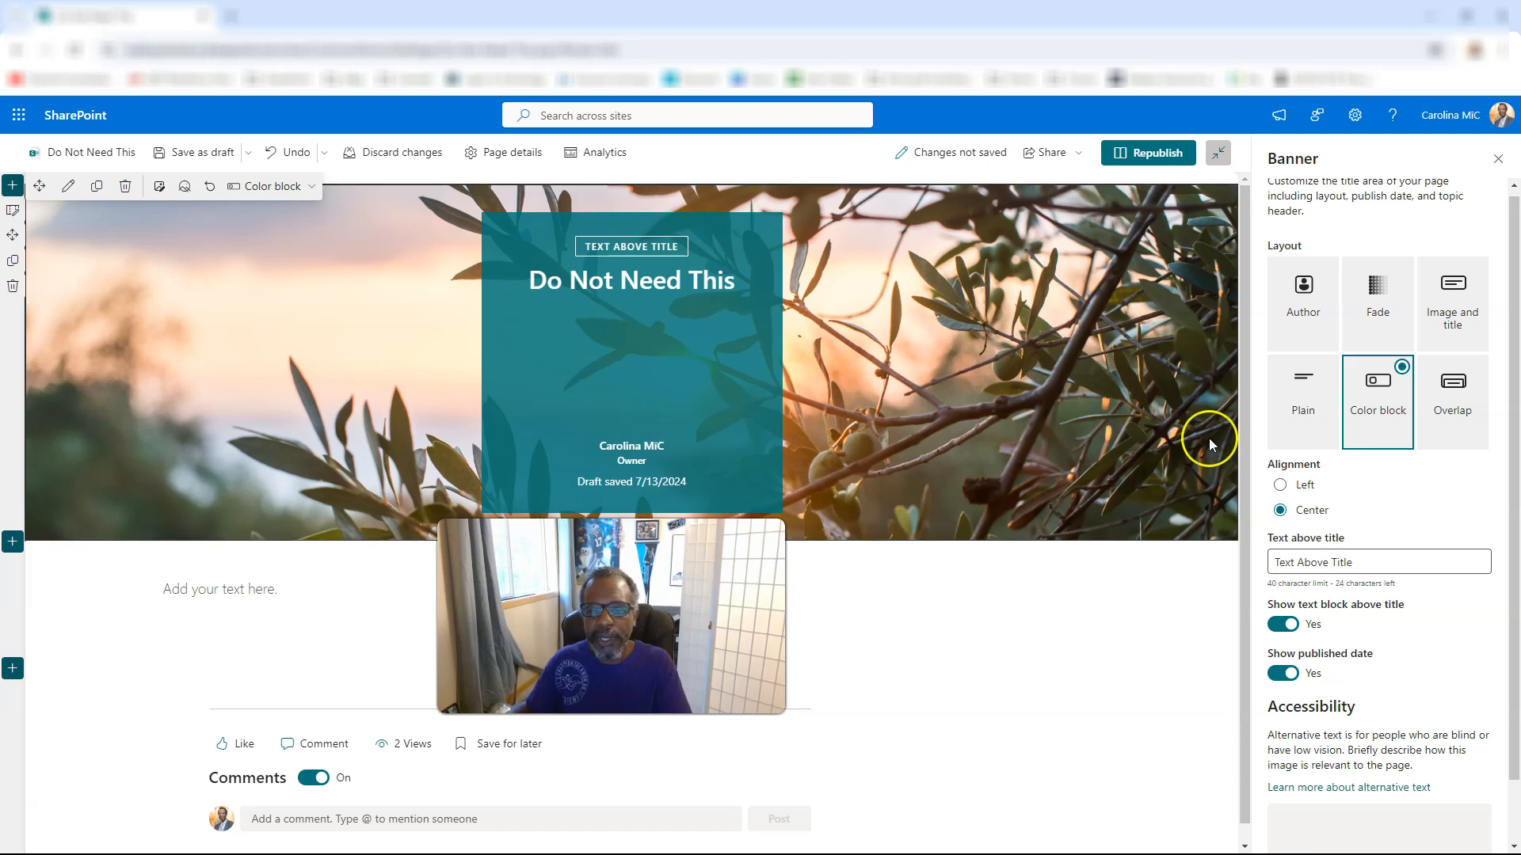
pyautogui.click(1281, 487)
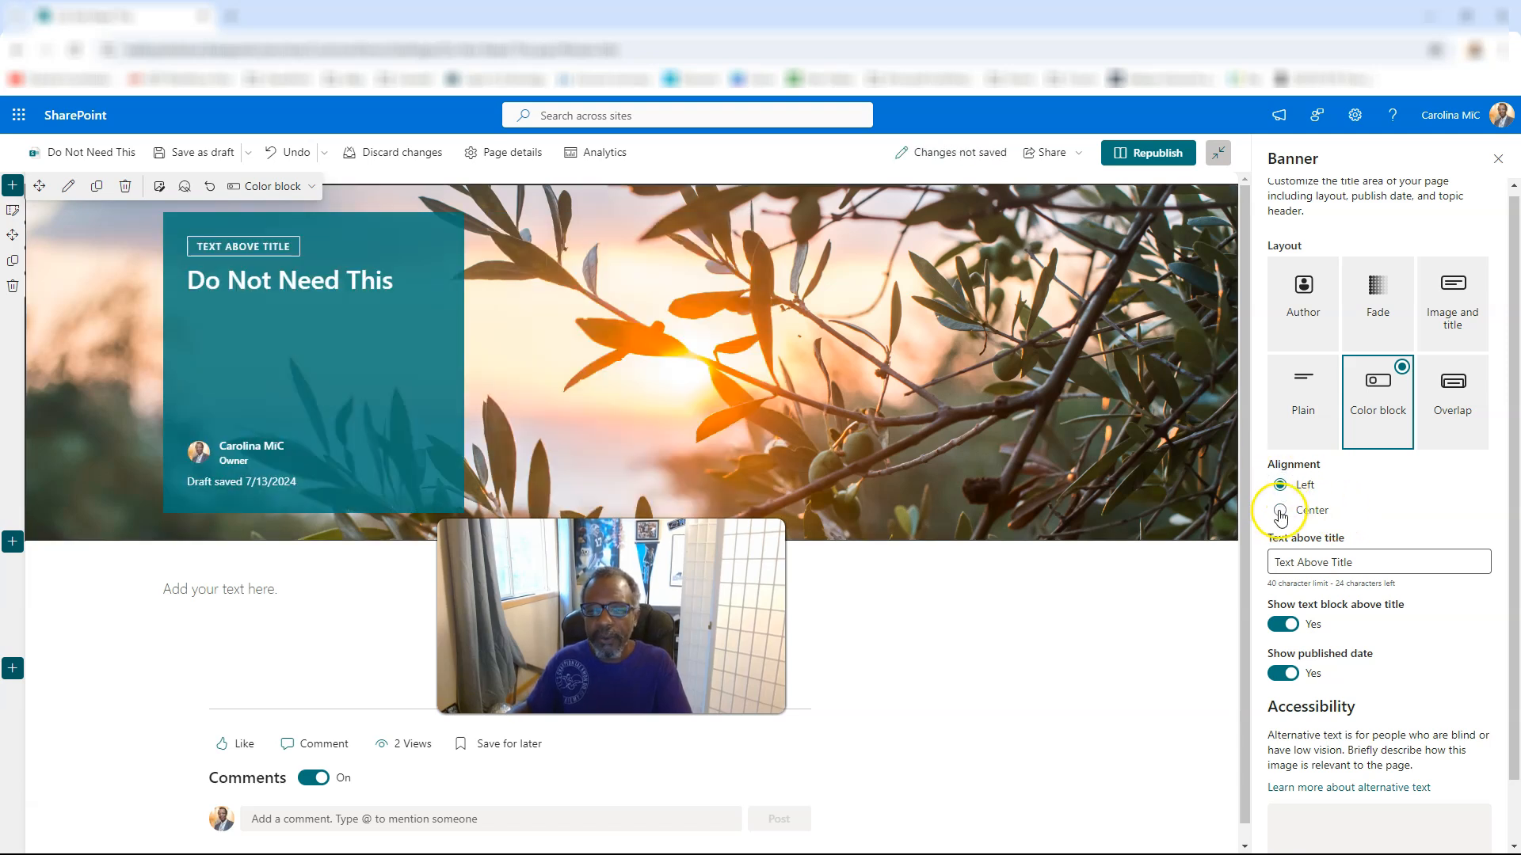
pyautogui.click(1281, 513)
pyautogui.click(1281, 486)
pyautogui.click(1281, 510)
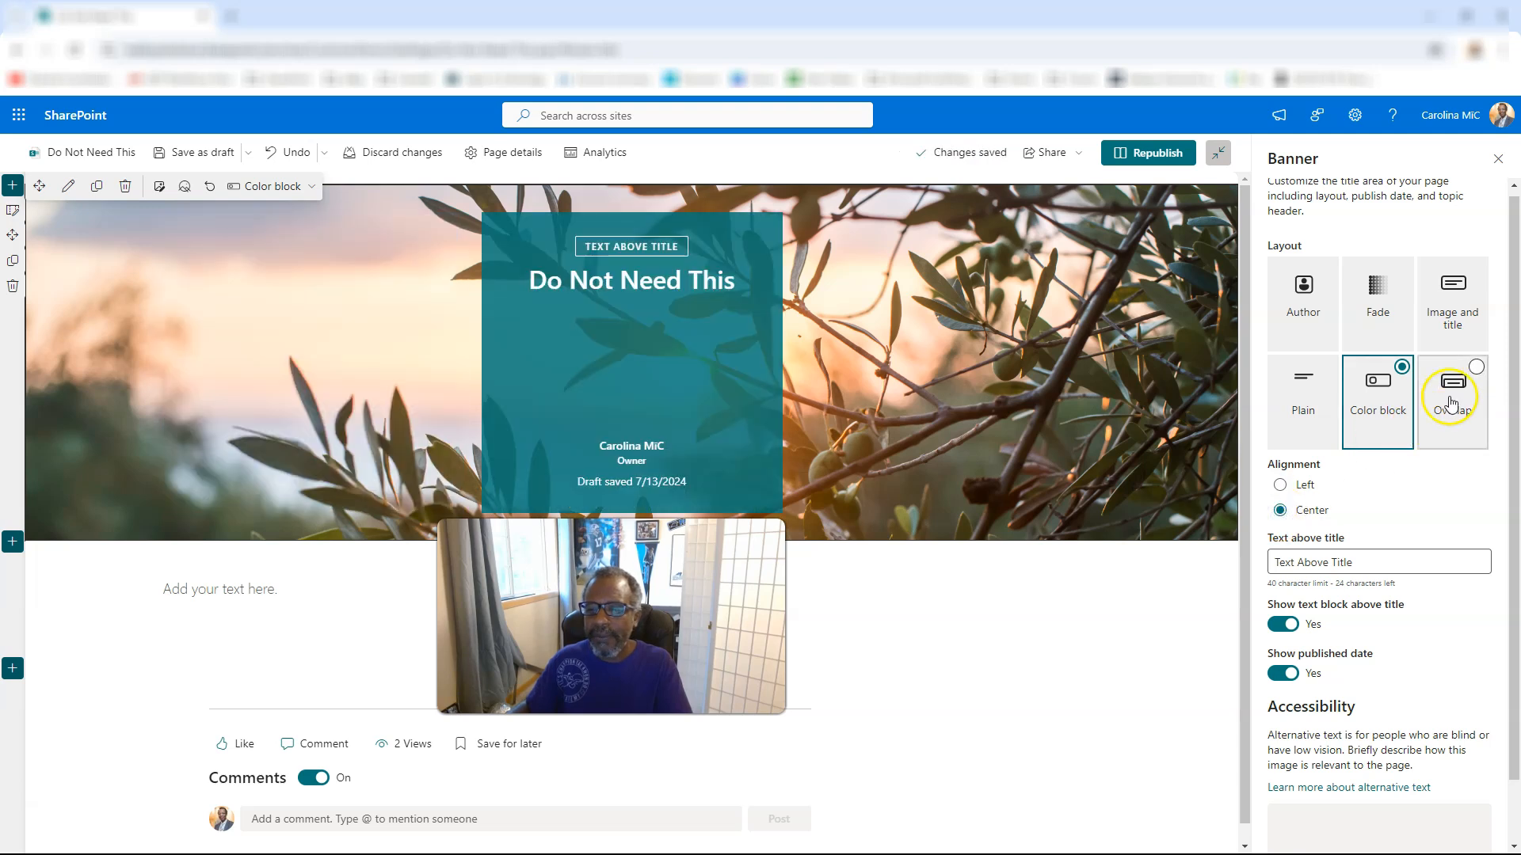
# Compare Left and Center alignment in the Overlap layout and in the Image and title layout, ending on Center
pyautogui.click(1451, 403)
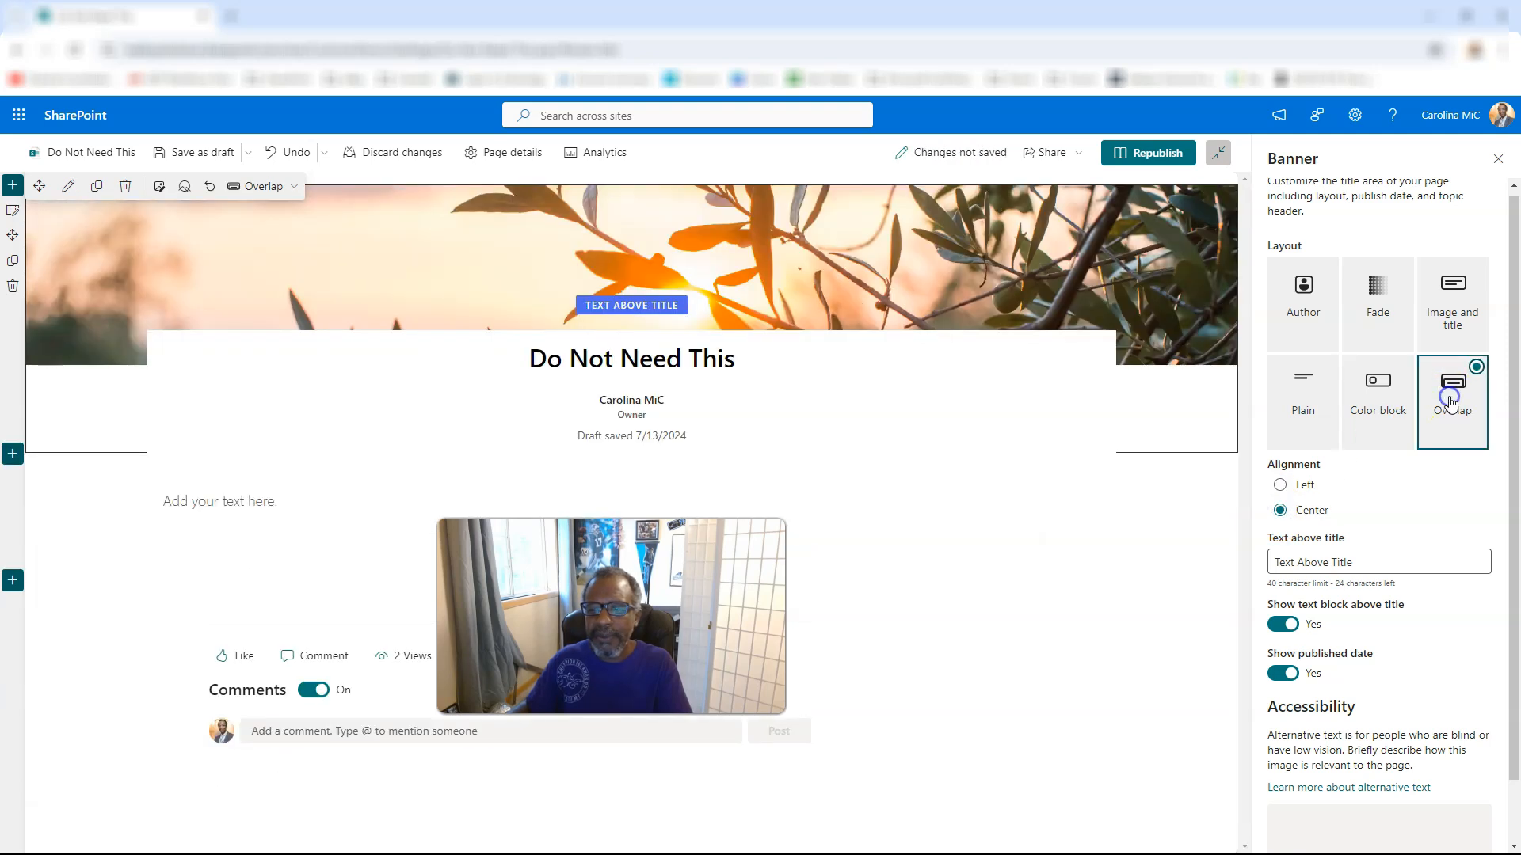
pyautogui.click(1281, 487)
pyautogui.click(1281, 511)
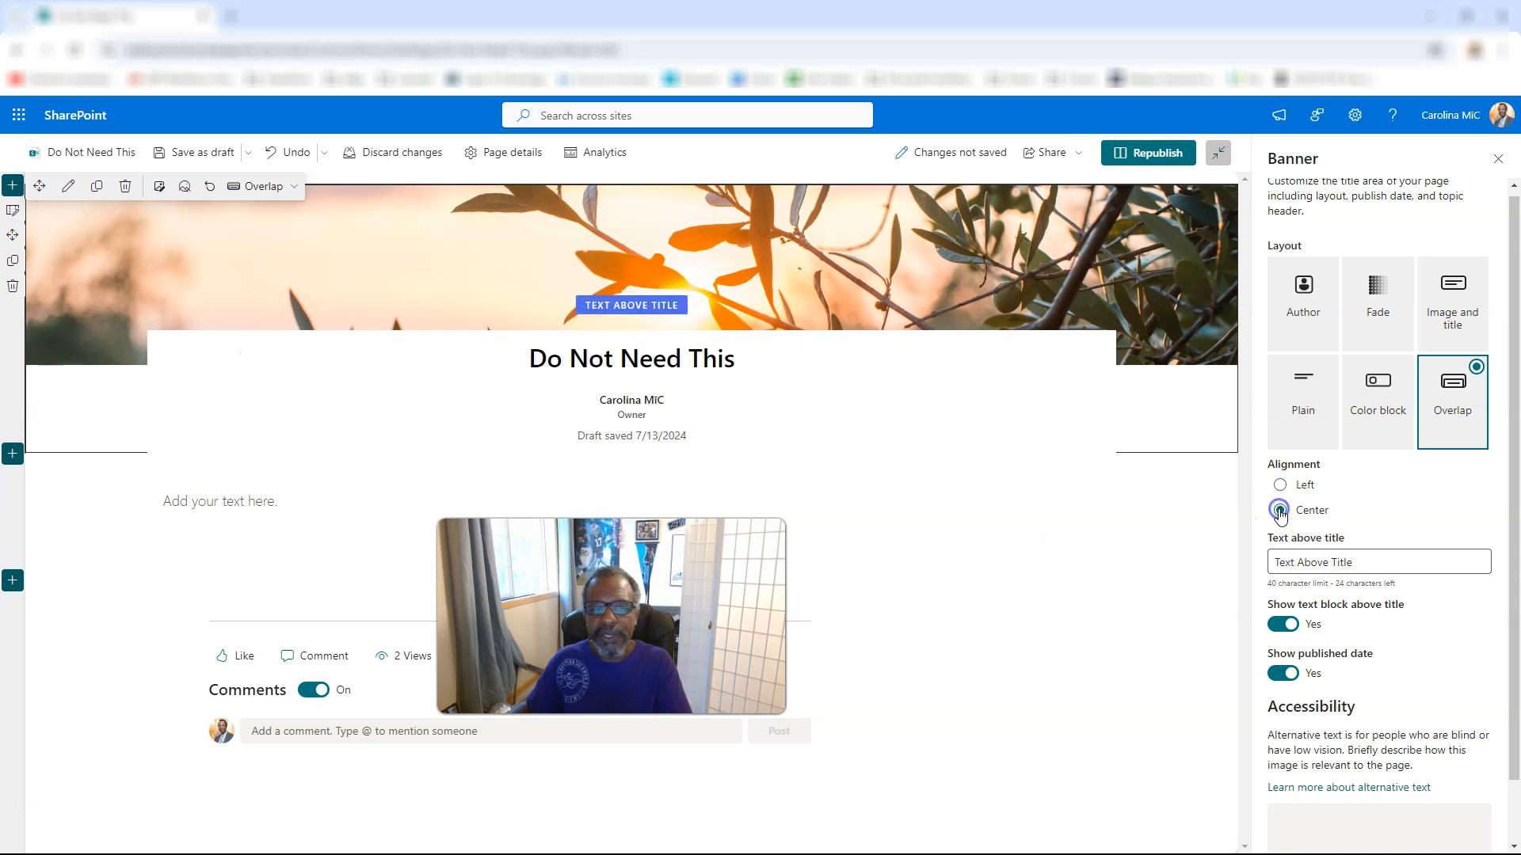
pyautogui.click(1450, 299)
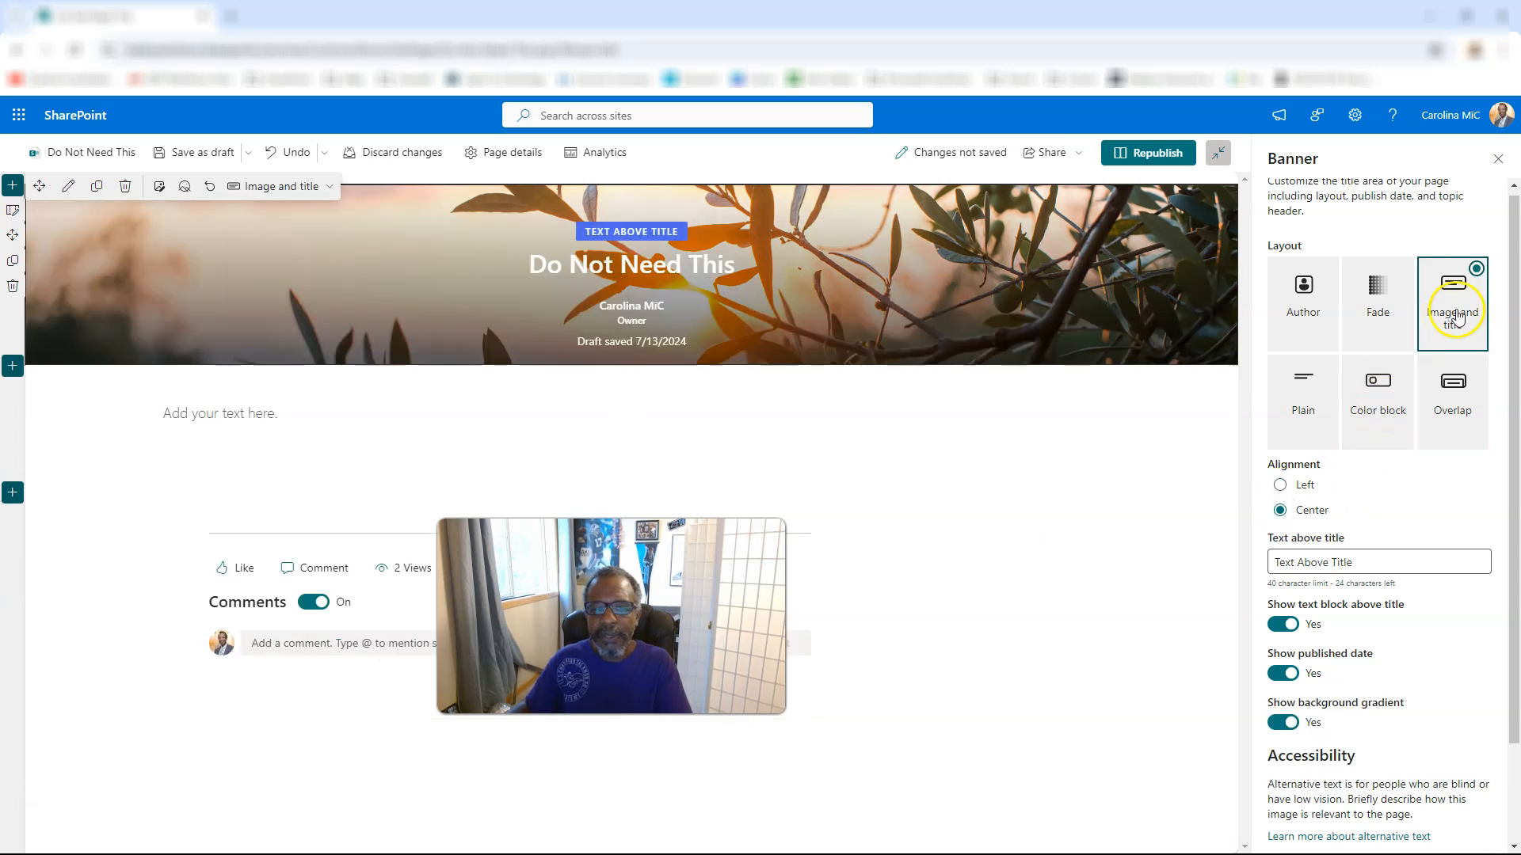
pyautogui.click(1280, 486)
pyautogui.click(1280, 513)
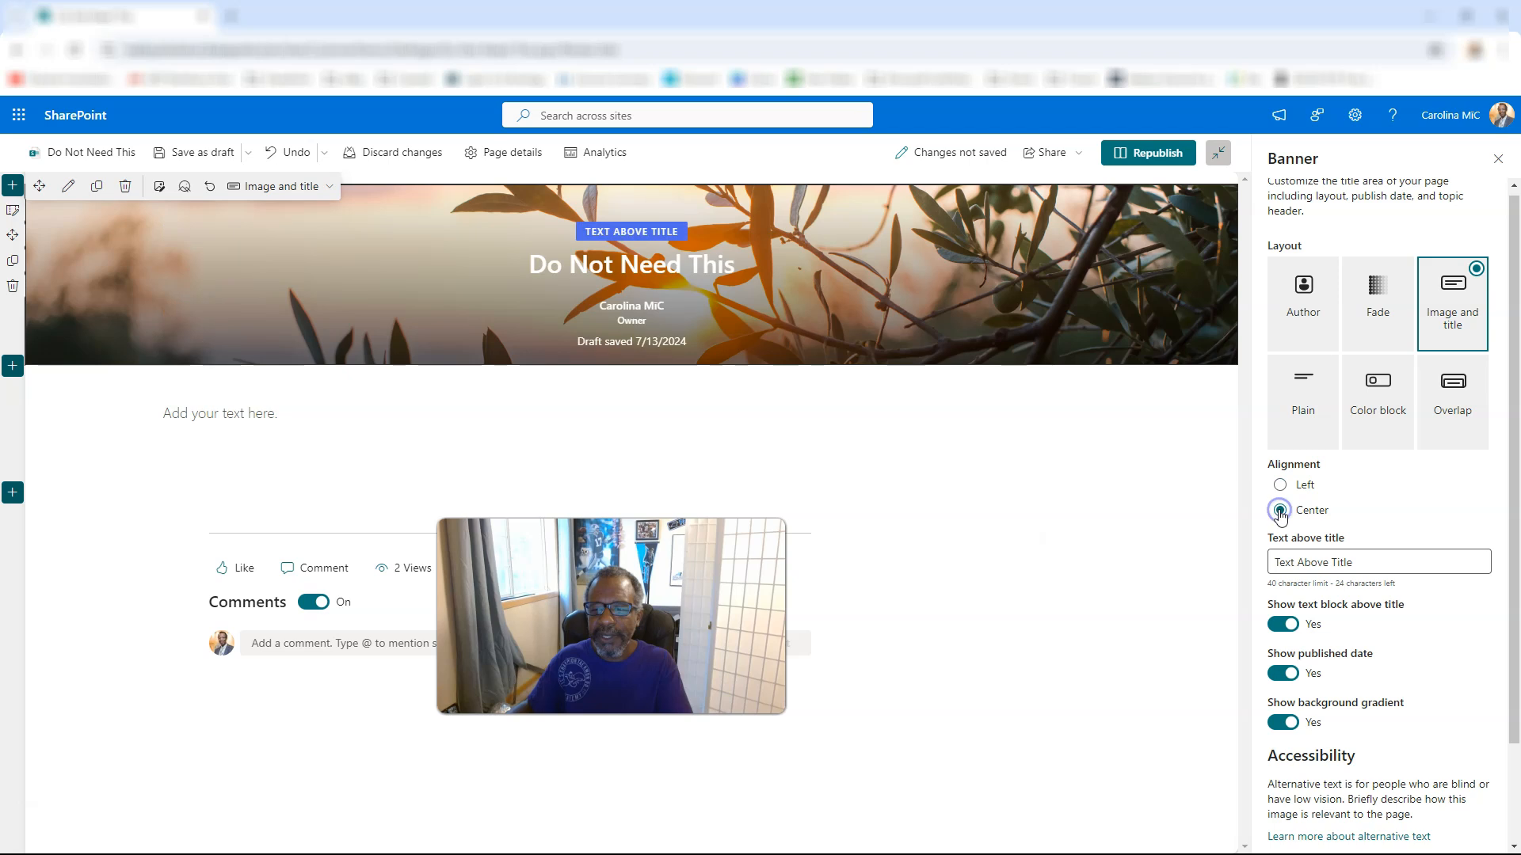
# Set the banner layout back to Fade and review the properties available for it
pyautogui.click(1378, 309)
pyautogui.click(1280, 499)
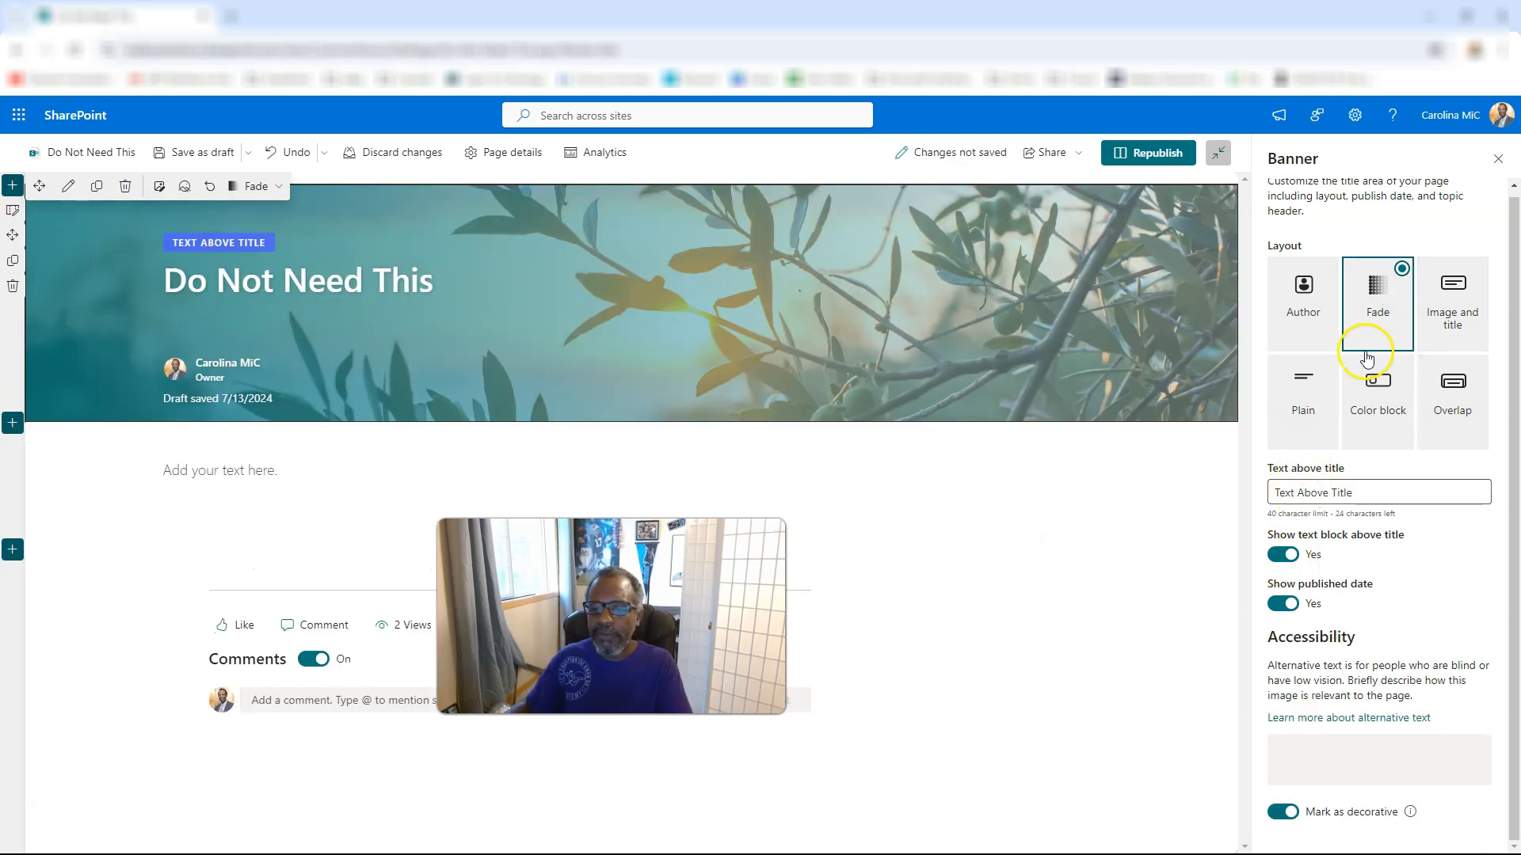
pyautogui.scroll(1, 1317, 515)
pyautogui.scroll(-1, 1318, 554)
pyautogui.scroll(1, 1317, 504)
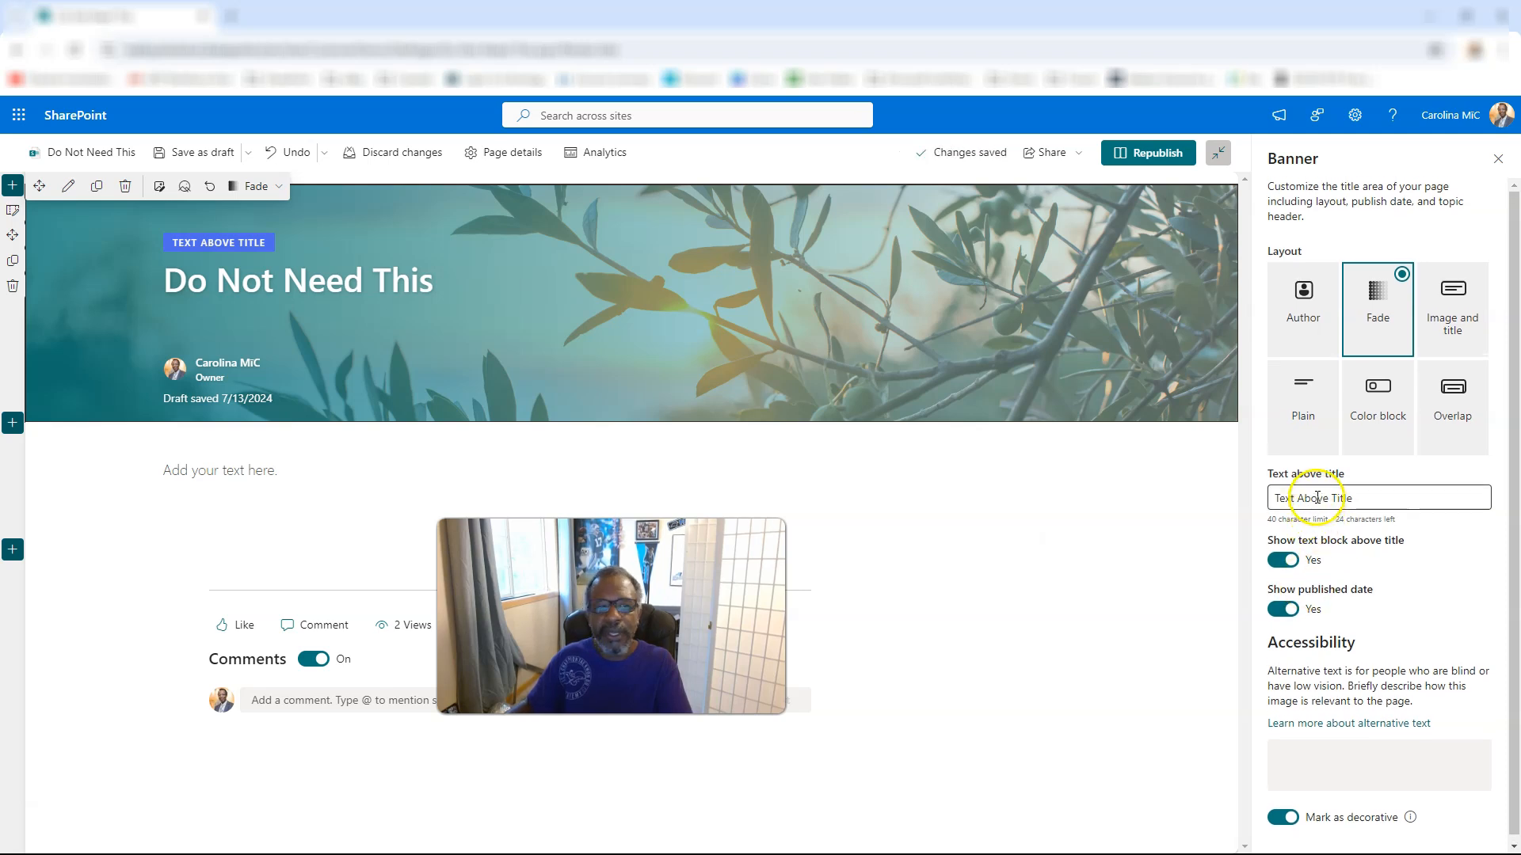